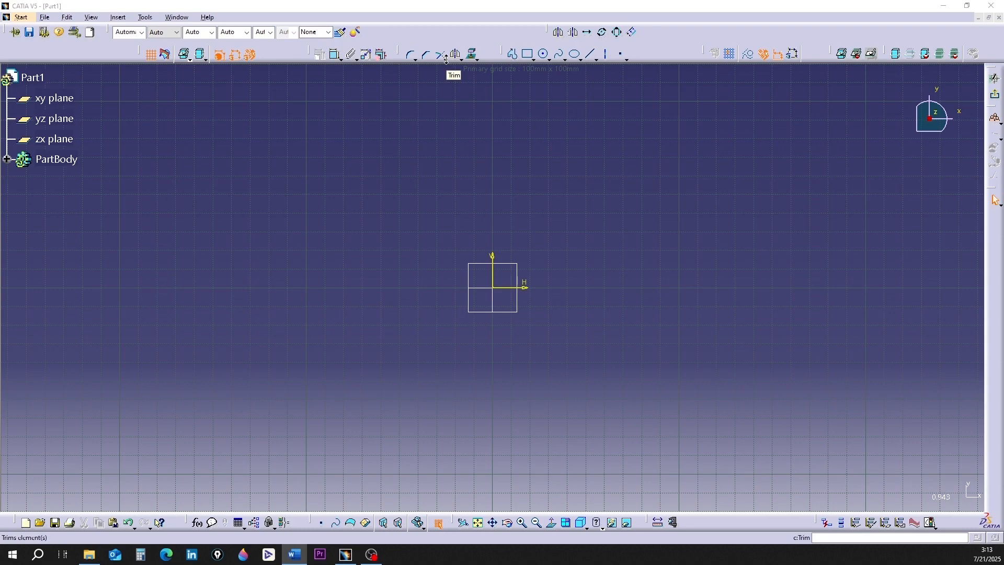
# - Detach the Relimitations tools so they float over the sketch area
pyautogui.click(446, 58)
pyautogui.moveTo(455, 67); pyautogui.dragTo(253, 139)
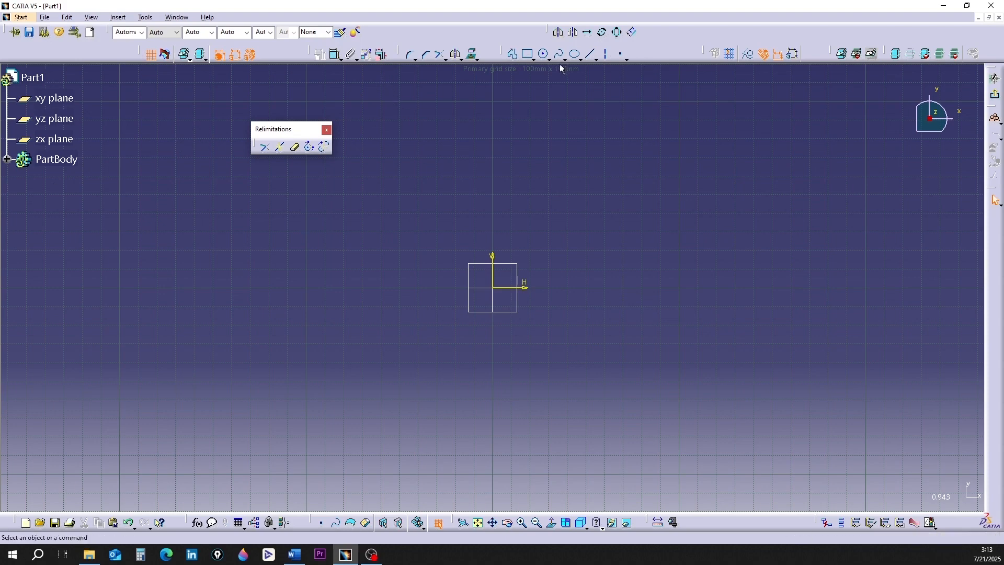
# - Sketch two diagonal lines that cross each other in the area on the positive H side of the sketch origin
pyautogui.click(590, 54)
pyautogui.click(821, 161)
pyautogui.click(608, 380)
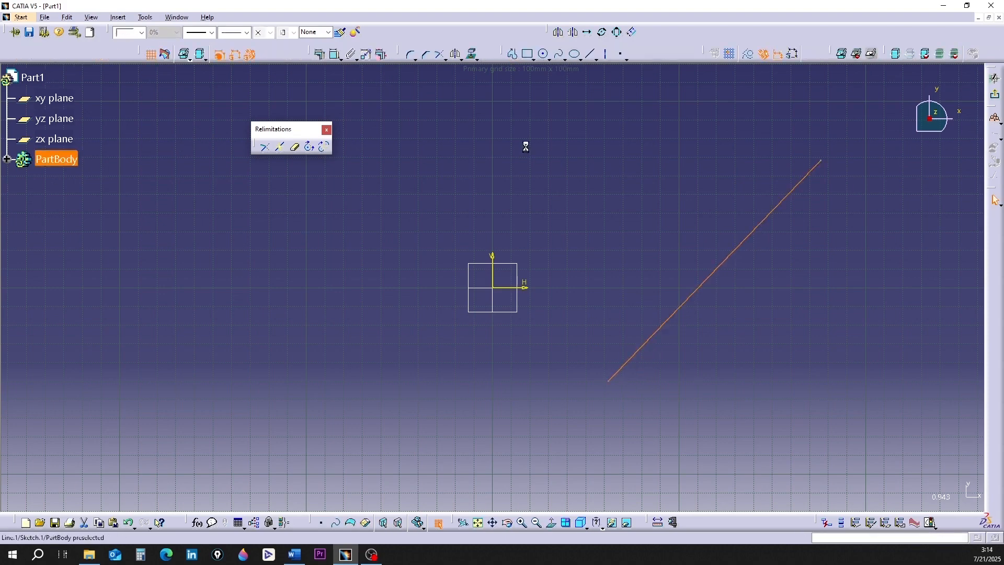
pyautogui.click(594, 57)
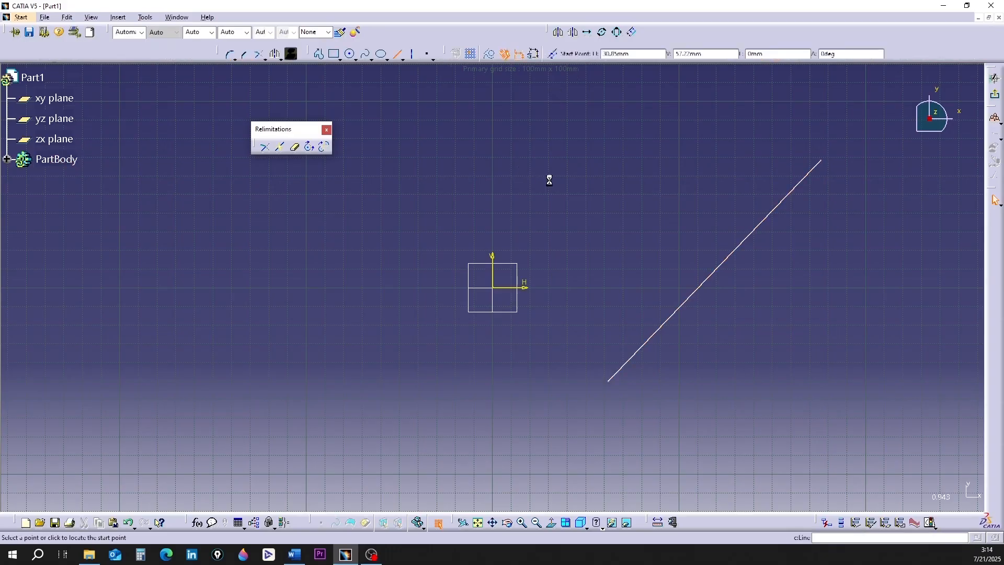
pyautogui.click(567, 158)
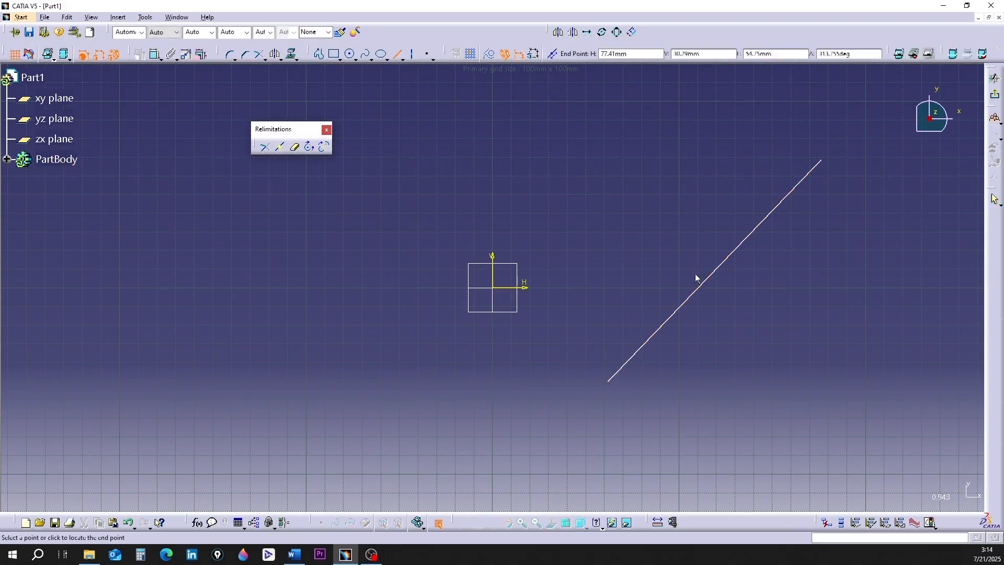
pyautogui.click(803, 369)
pyautogui.click(538, 378)
pyautogui.moveTo(447, 219); pyautogui.dragTo(403, 216, button='middle')
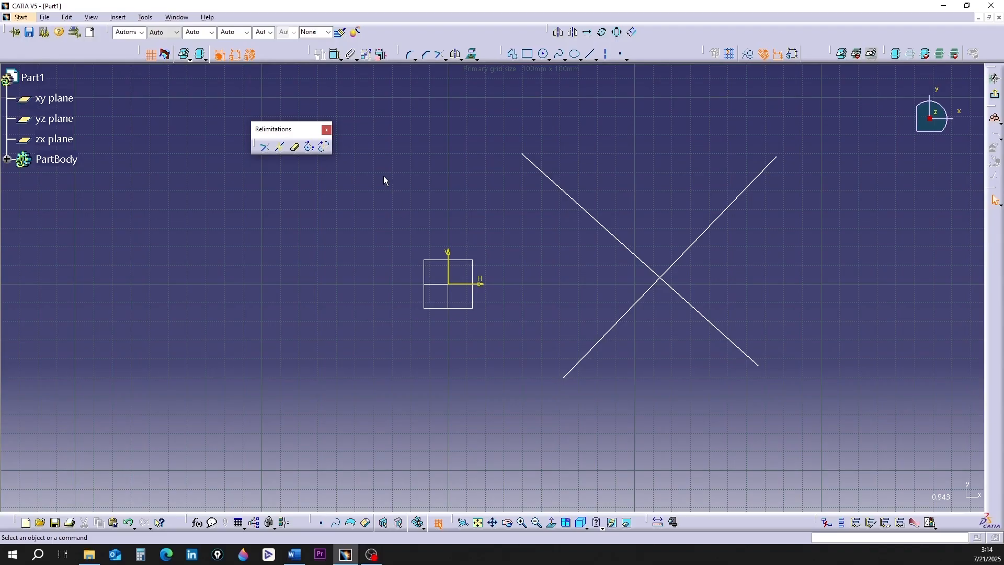
# - Trim both crossing lines at their intersection with the Trim All Elements option, keeping the upper halves as a V
pyautogui.click(266, 148)
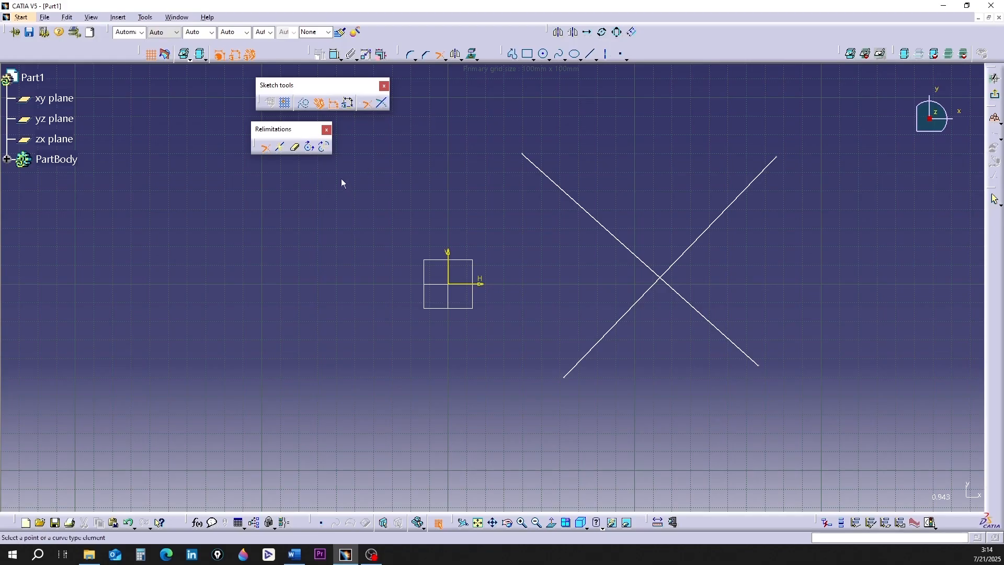
pyautogui.click(368, 103)
pyautogui.click(631, 251)
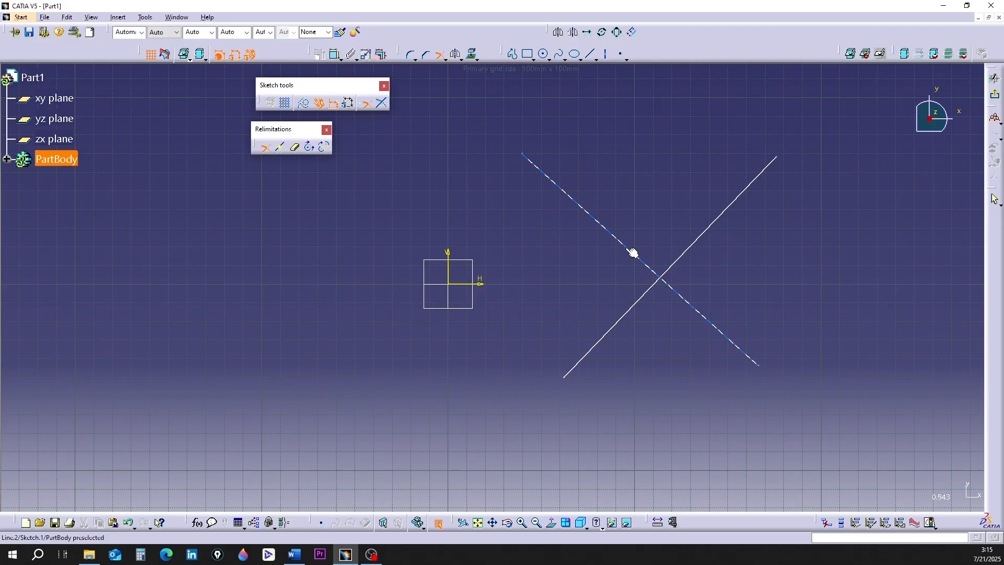
pyautogui.click(686, 260)
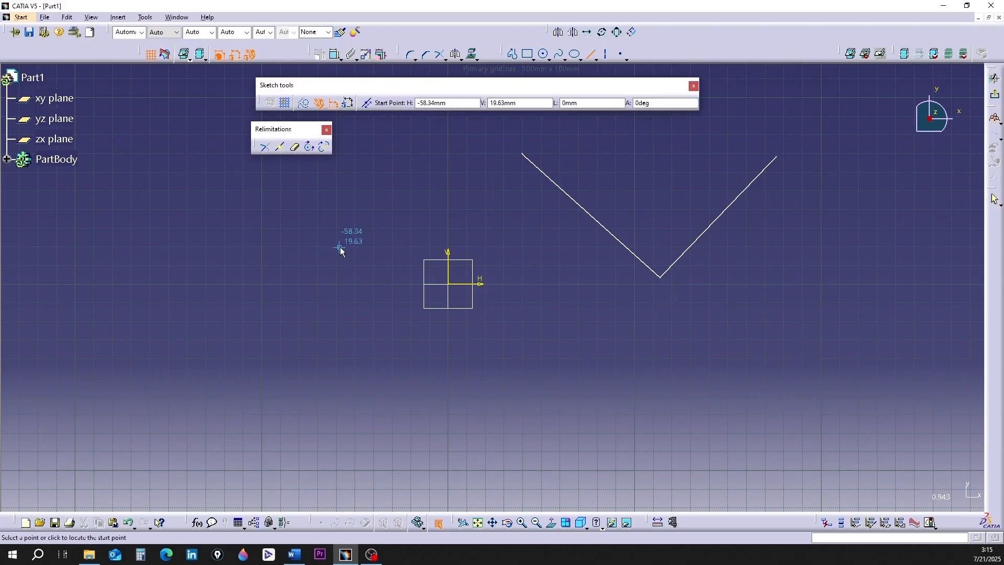
# - Sketch two more crossing lines on the negative H side, one starting near H -58, V 20 mm, the other about 126 mm long
pyautogui.click(339, 247)
pyautogui.click(179, 410)
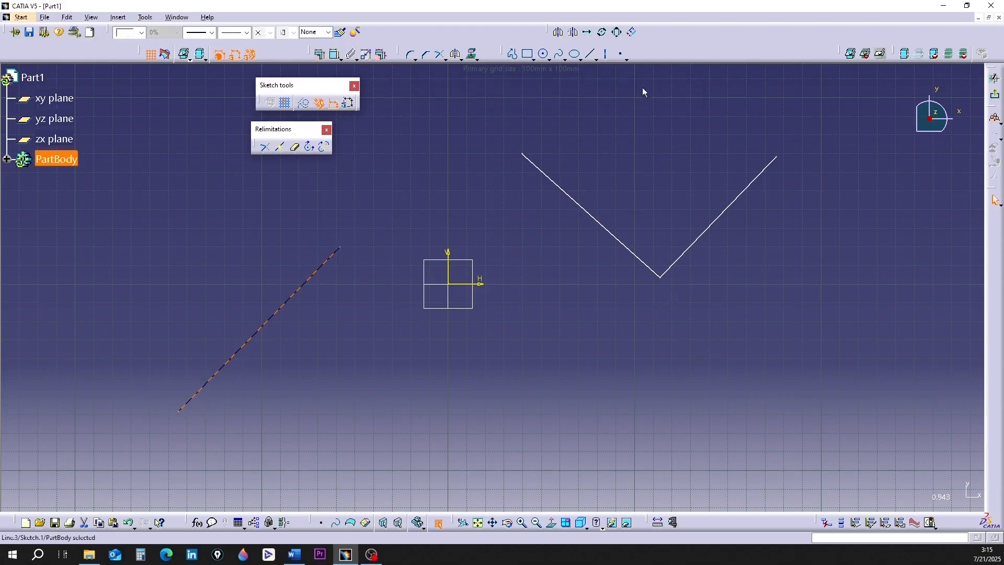
pyautogui.click(590, 54)
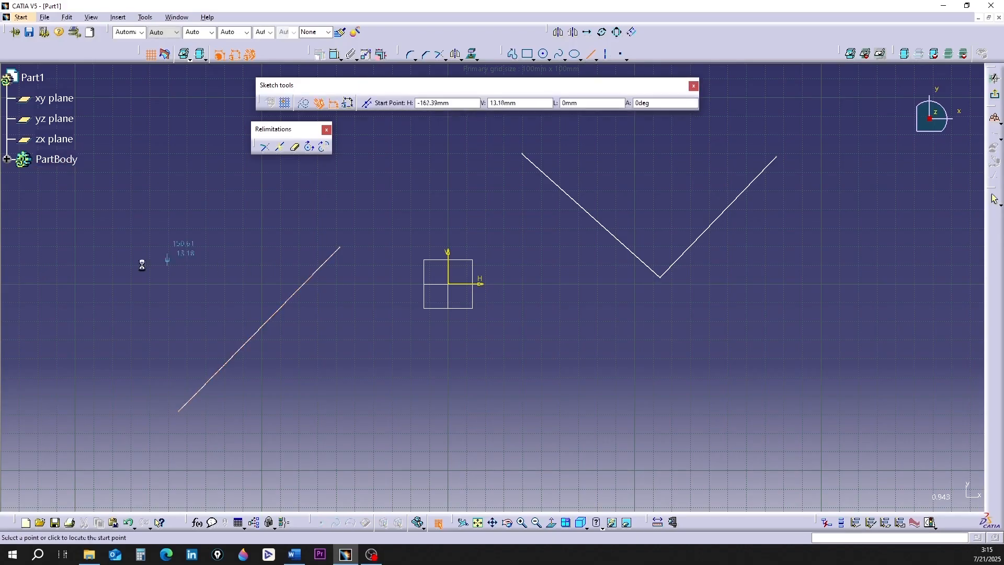
pyautogui.click(186, 215)
pyautogui.click(305, 419)
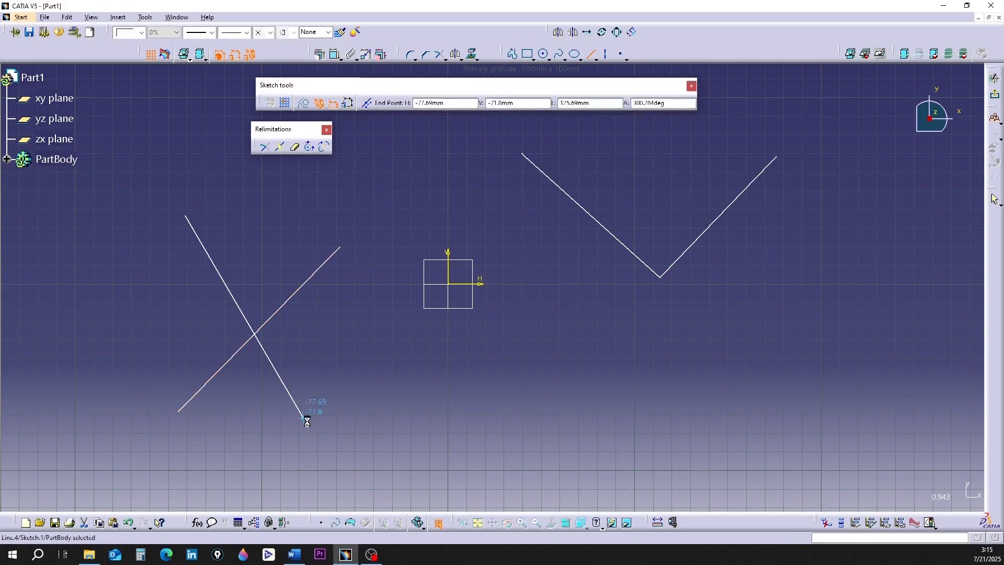
pyautogui.click(468, 384)
pyautogui.moveTo(468, 384); pyautogui.dragTo(511, 381, button='middle')
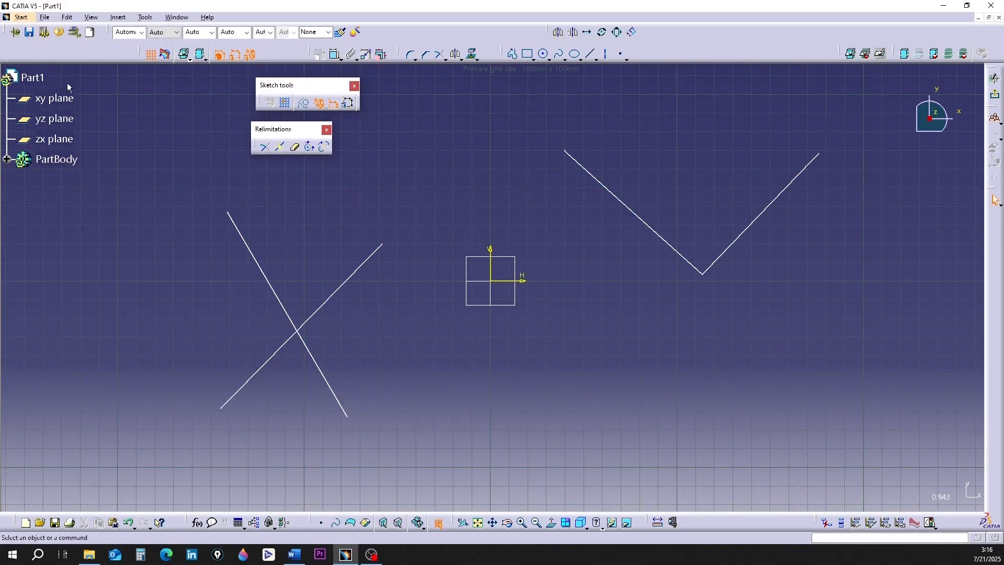
# - Trim only the rising diagonal at the second line with the Trim First Element option, keeping its upper part
pyautogui.click(265, 147)
pyautogui.click(382, 104)
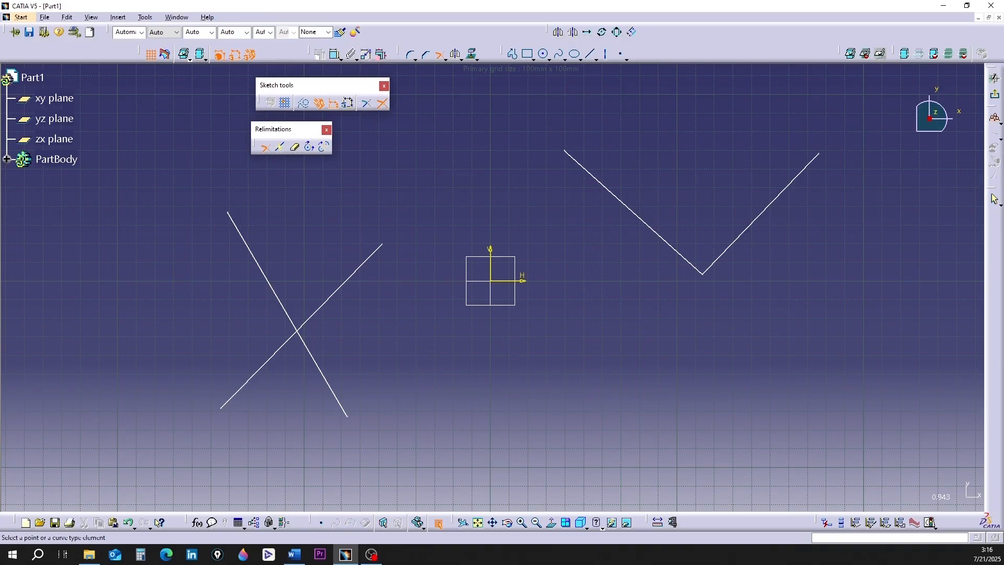
pyautogui.click(350, 282)
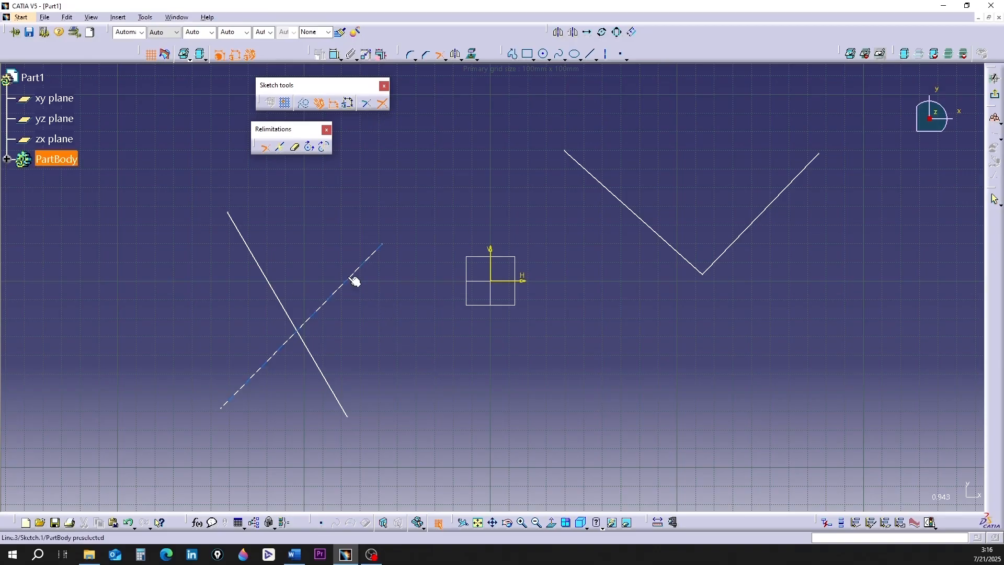
pyautogui.click(283, 301)
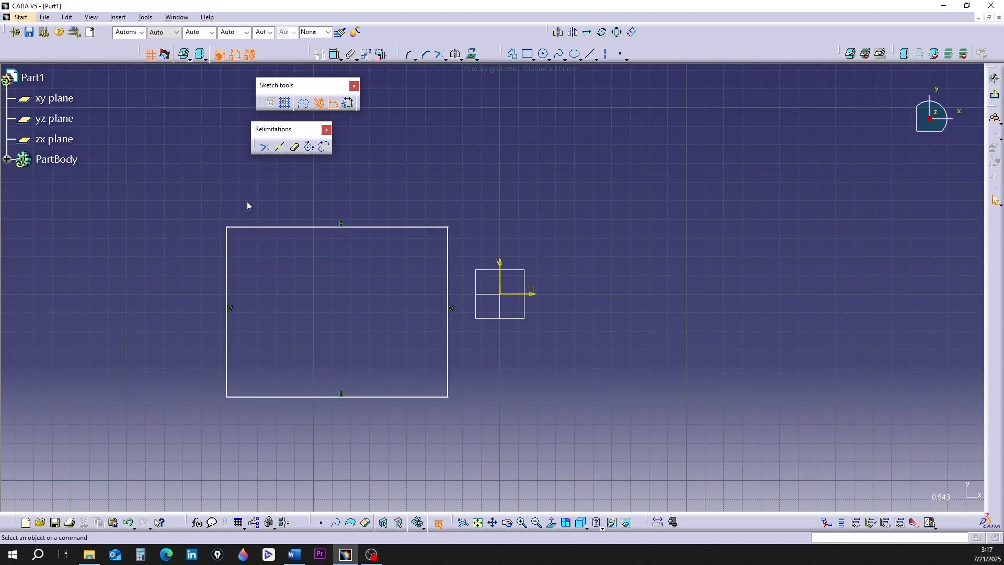
# - Trim the rectangle's top and left edges against each other with the Trim All Elements option
pyautogui.click(265, 149)
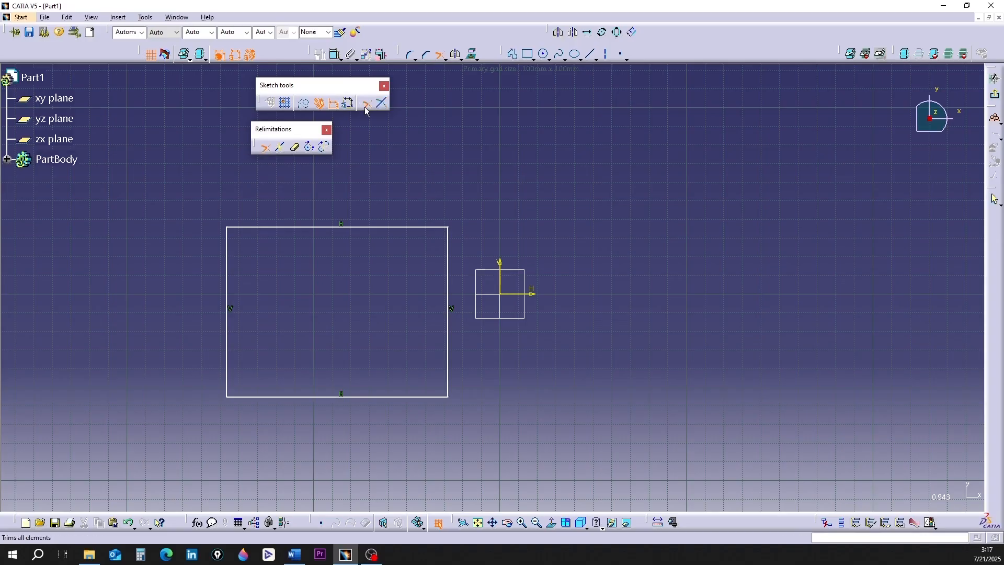
pyautogui.click(283, 228)
pyautogui.click(228, 276)
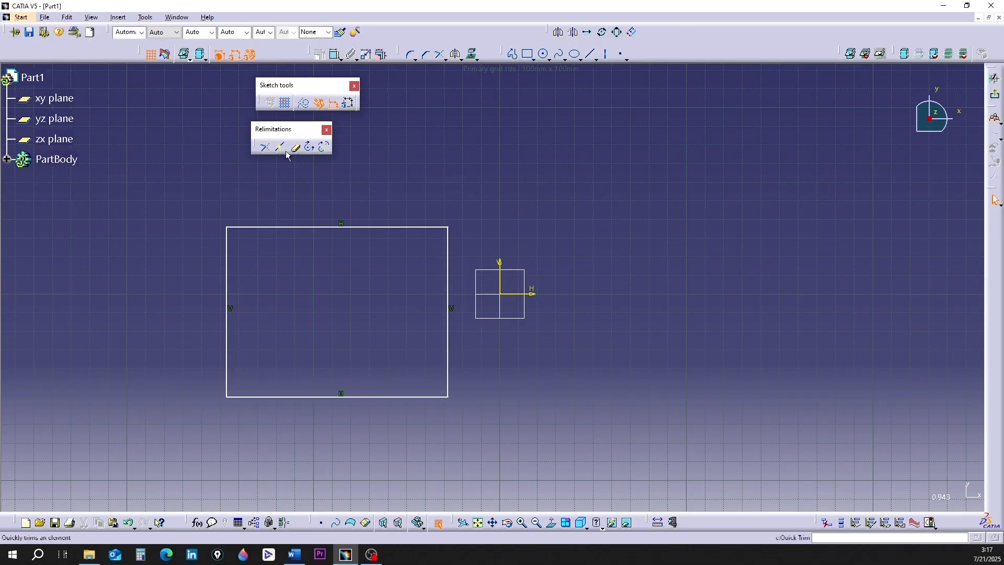
# - Trim the rectangle's top edge against its left edge with the Trim First Element option
pyautogui.click(266, 149)
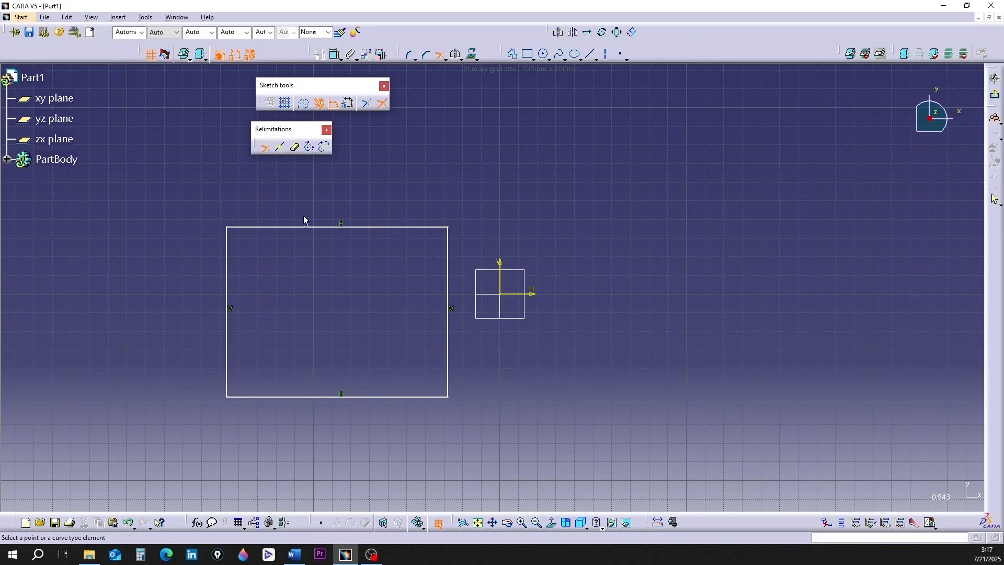
pyautogui.click(301, 229)
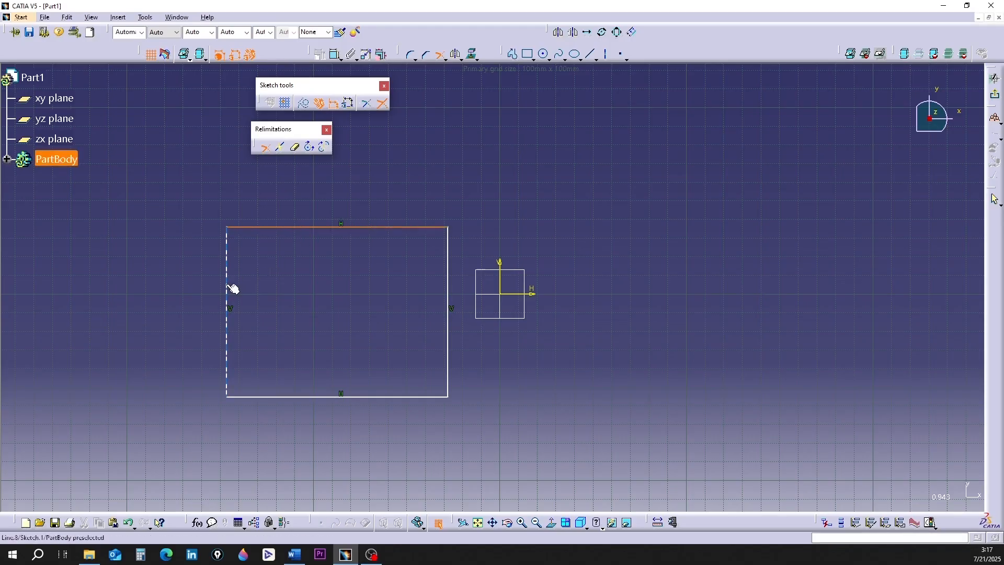
pyautogui.click(231, 287)
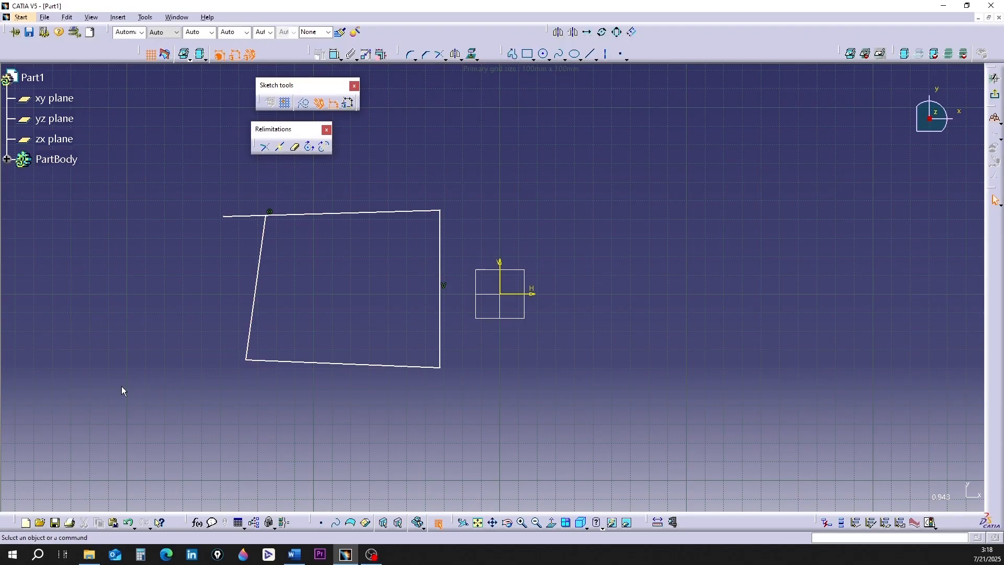
# - Trim the quadrilateral's overhanging top edge at its slanted left edge with Trim All Elements, and undo that trim
pyautogui.click(265, 147)
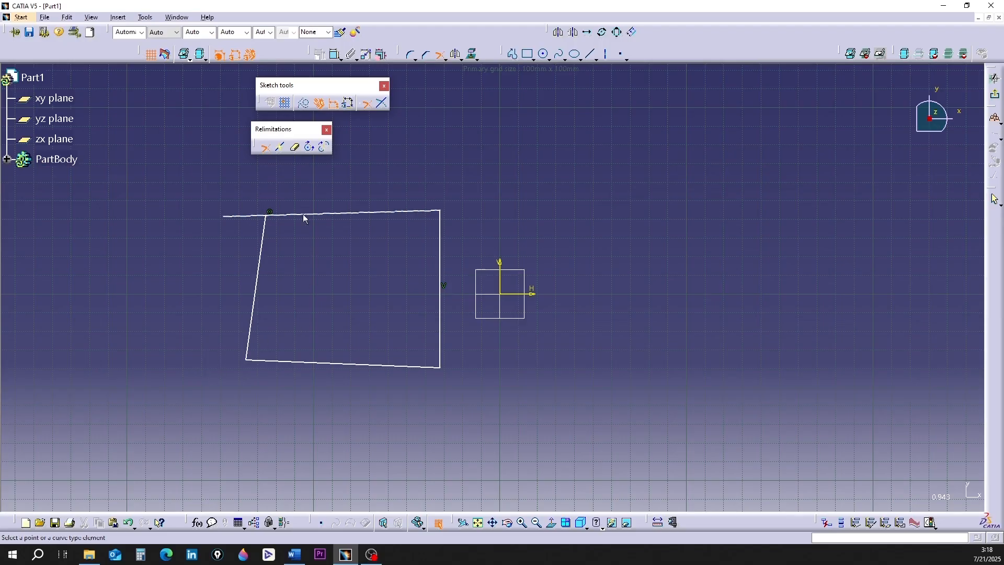
pyautogui.click(267, 235)
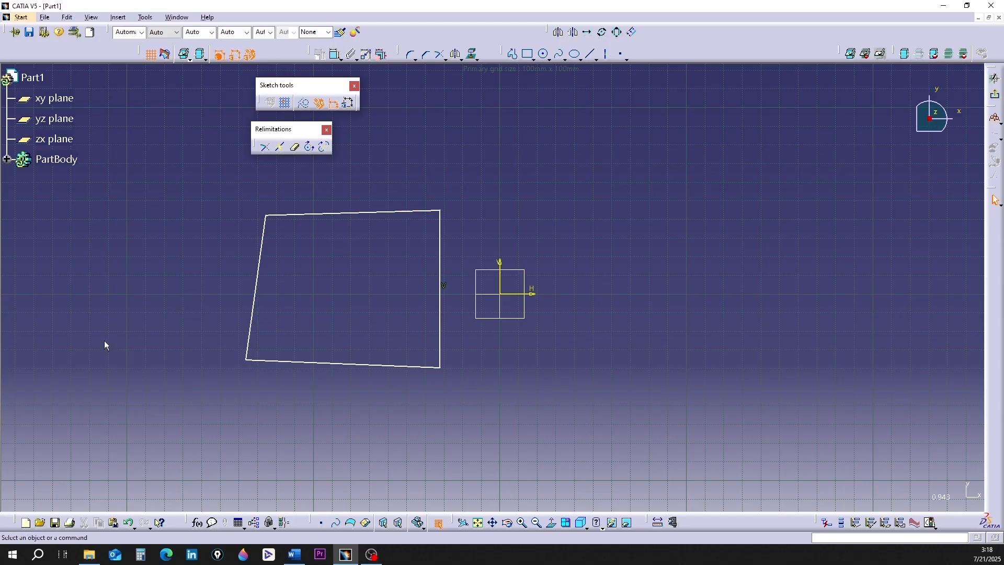
pyautogui.hotkey('ctrl', 'z')
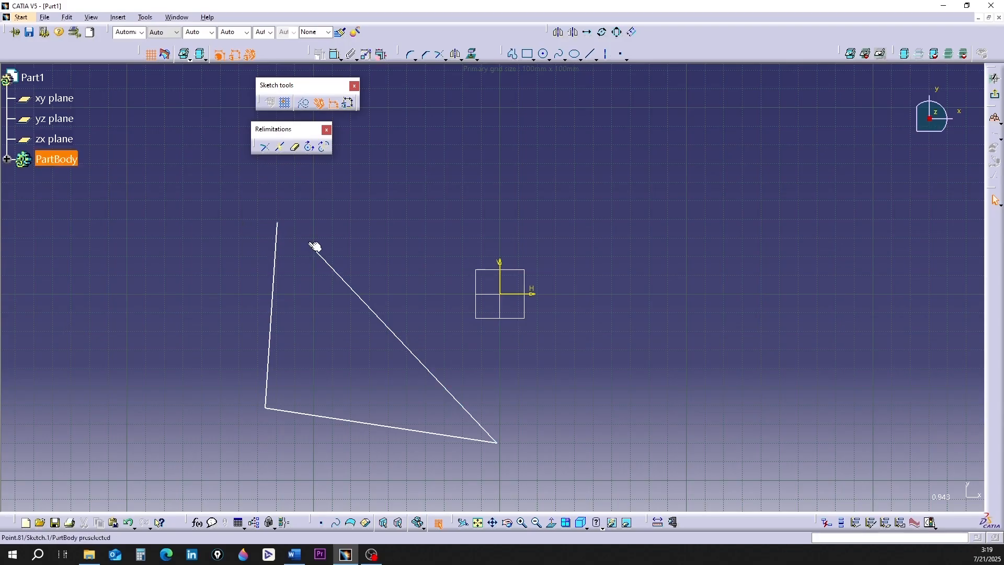
# - Move the slanted line's free endpoint up and outward, and close the profile by trimming it and the left line to their intersection
pyautogui.moveTo(309, 244); pyautogui.dragTo(338, 214)
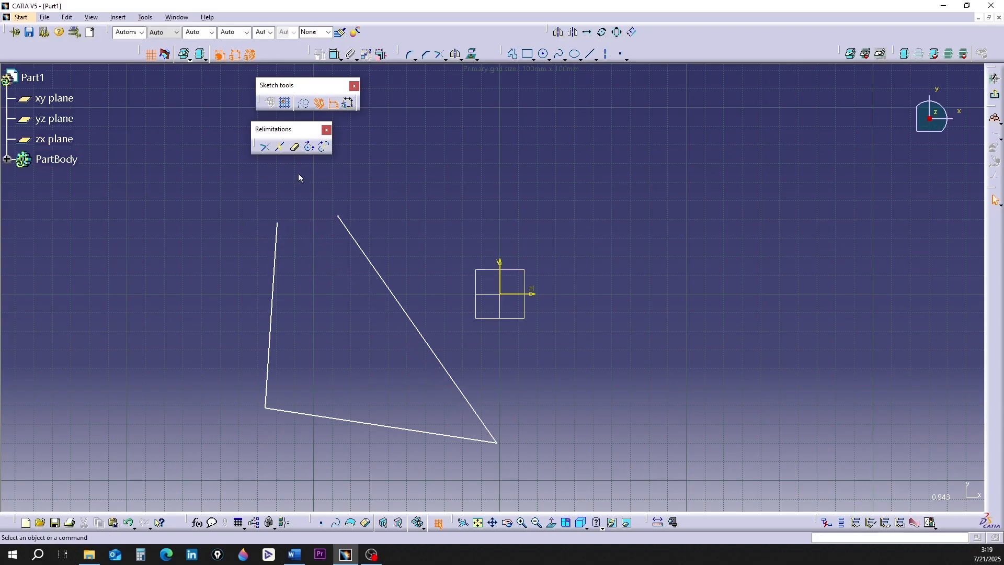
pyautogui.click(265, 147)
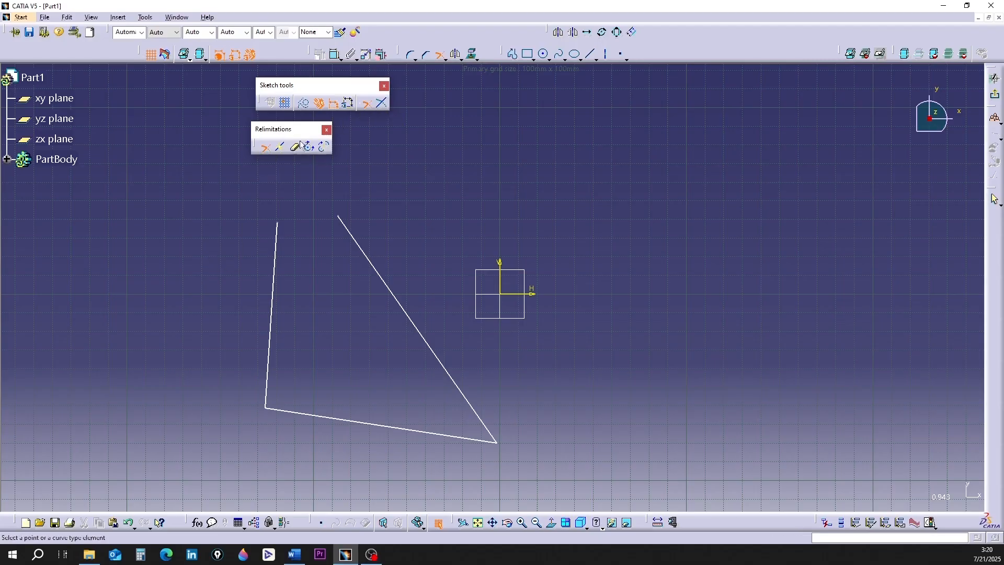
pyautogui.click(275, 272)
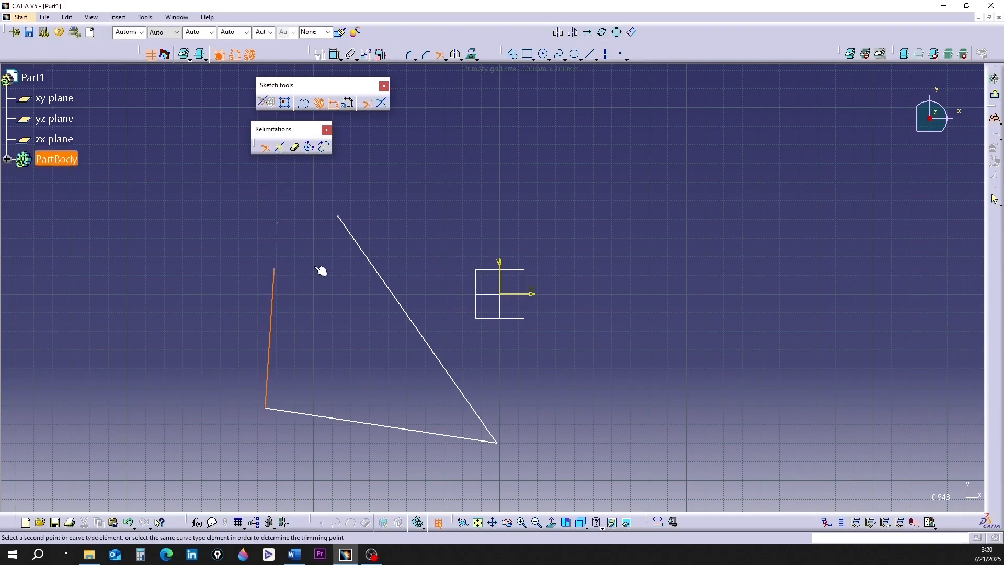
pyautogui.click(369, 252)
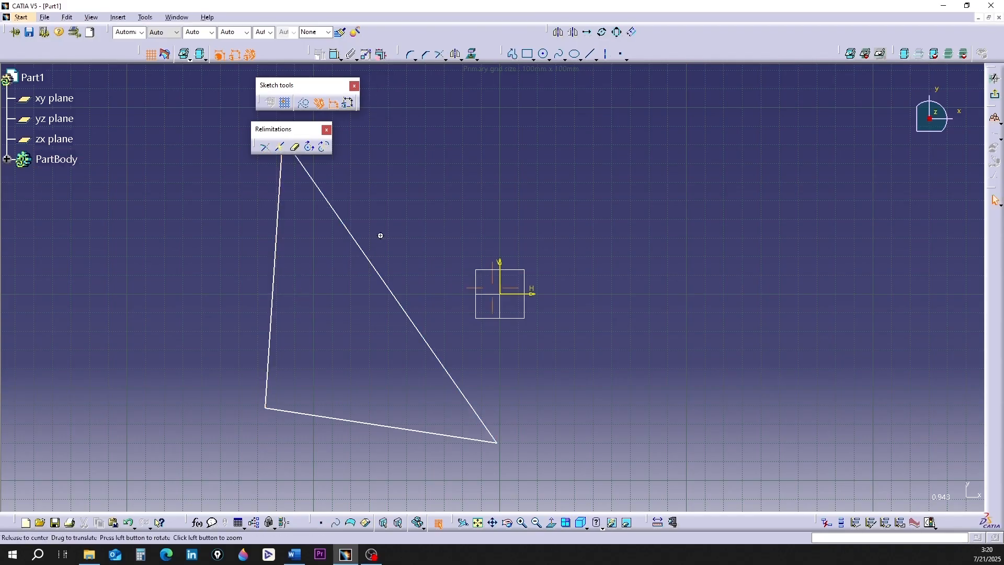
pyautogui.moveTo(381, 233); pyautogui.dragTo(381, 297, button='middle')
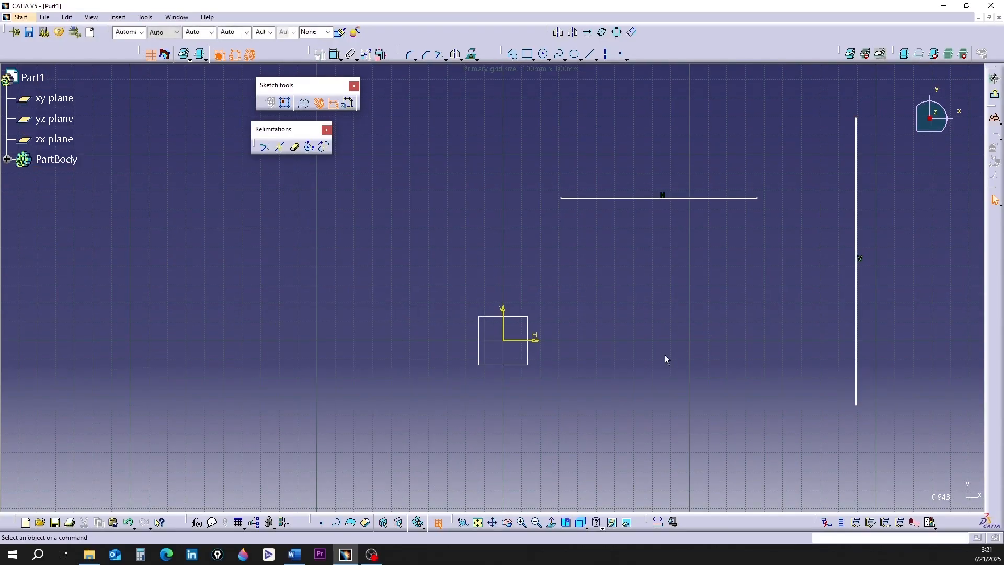
# - Join the separate horizontal and vertical lines into a corner with Trim All Elements, keeping the vertical line's lower part
pyautogui.moveTo(665, 355); pyautogui.dragTo(628, 360, button='middle')
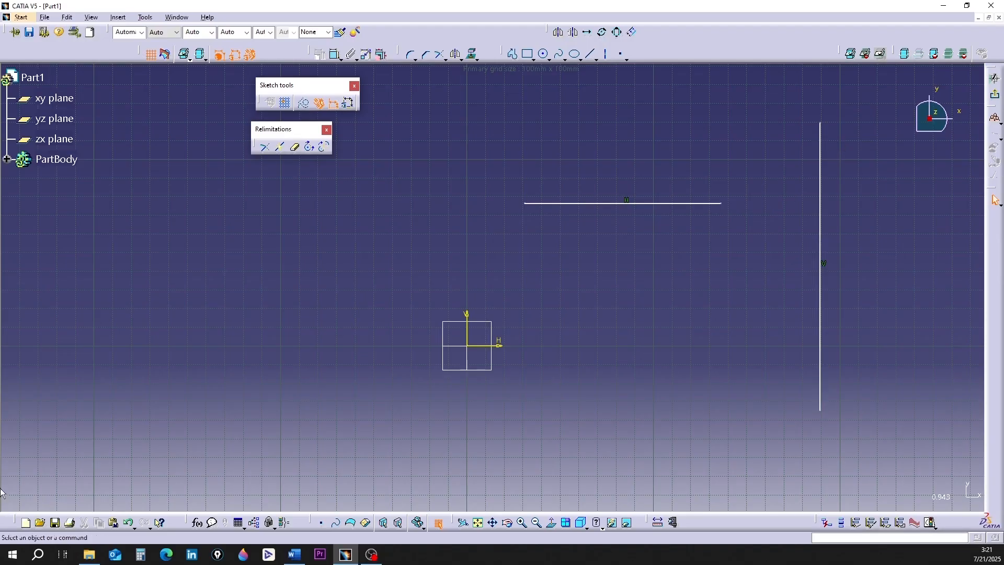
pyautogui.moveTo(83, 551)
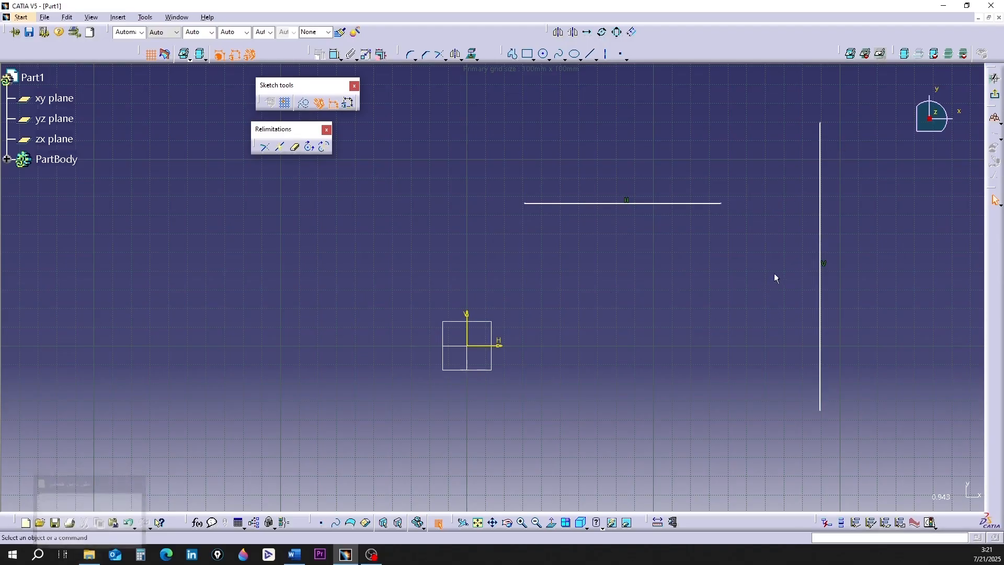
pyautogui.click(265, 148)
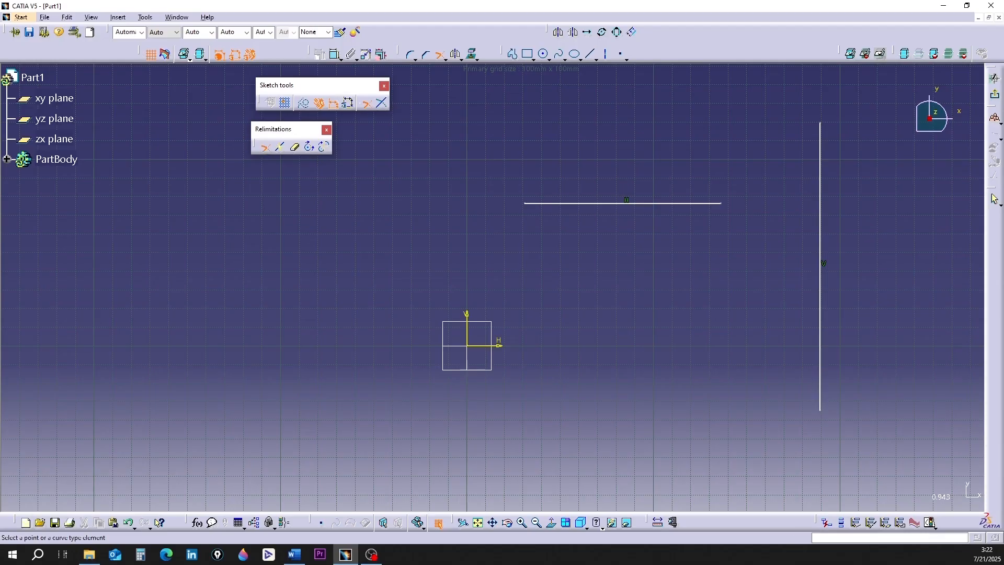
pyautogui.click(682, 203)
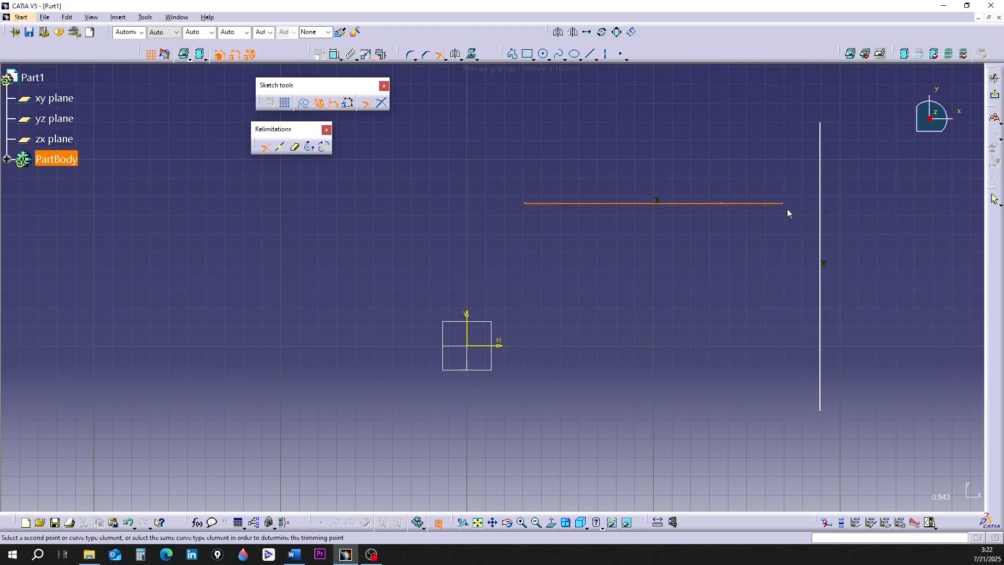
pyautogui.click(820, 211)
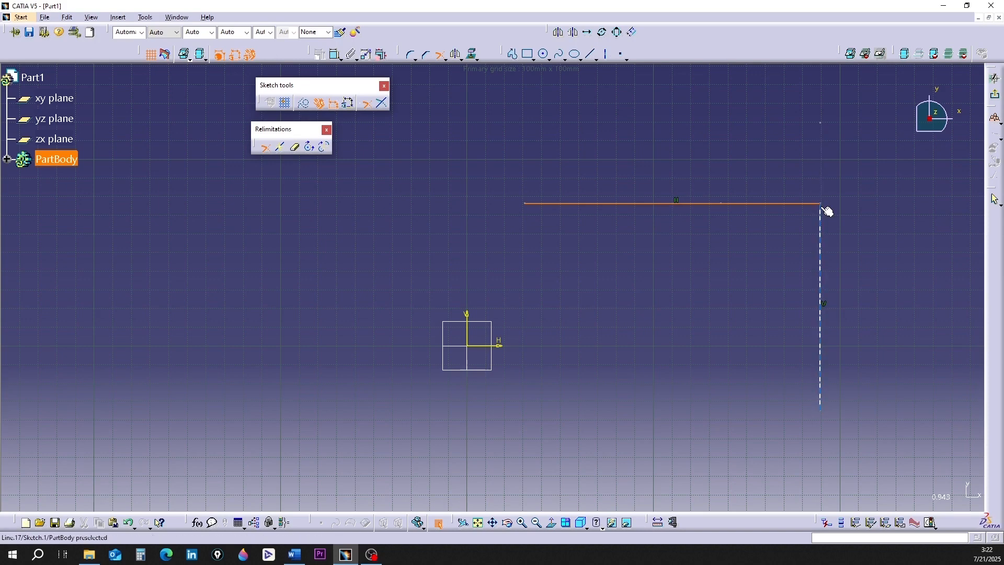
pyautogui.click(824, 209)
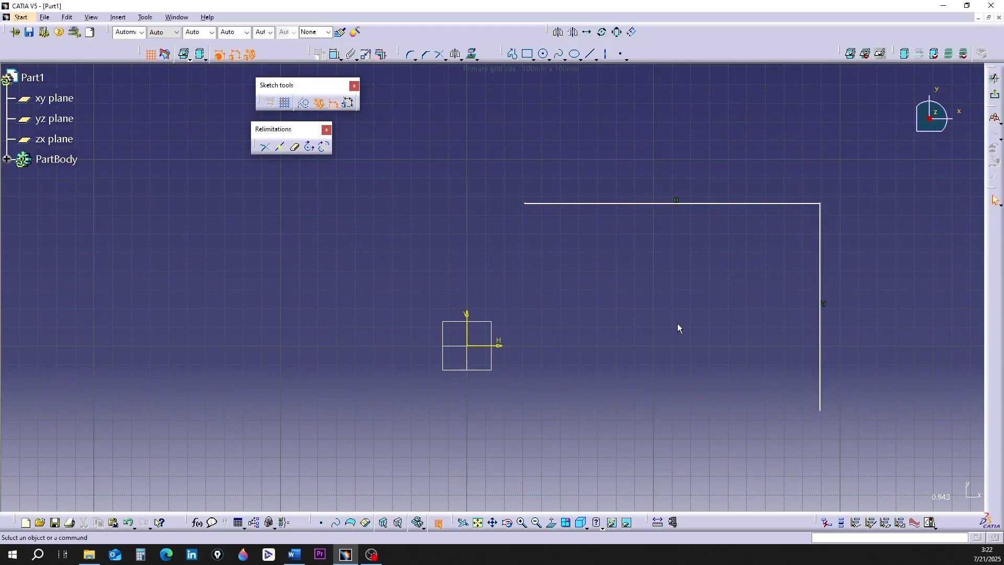
pyautogui.moveTo(677, 324); pyautogui.dragTo(662, 294, button='middle')
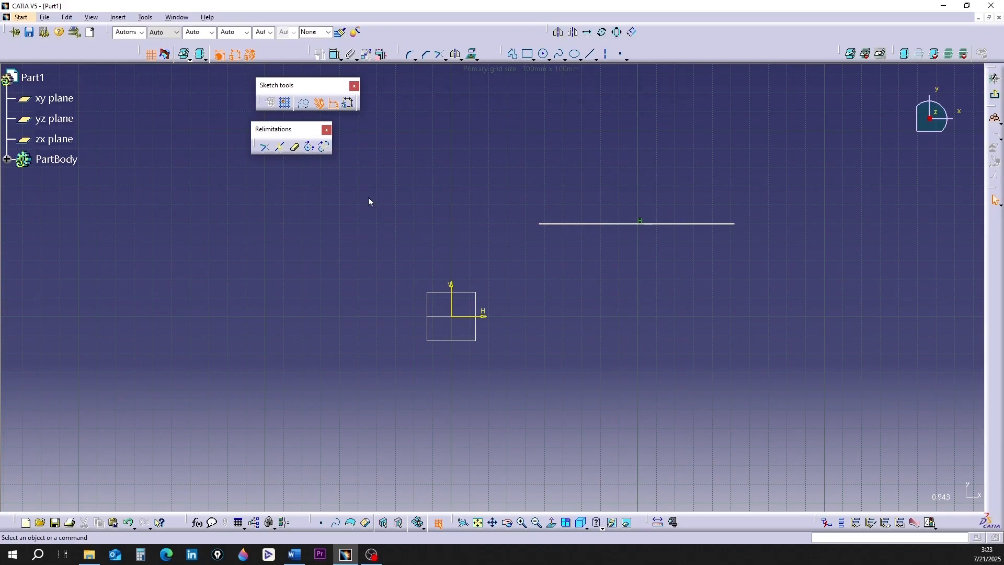
# - Extend the single horizontal line leftward past the sketch's vertical axis with the Trim tool
pyautogui.click(265, 147)
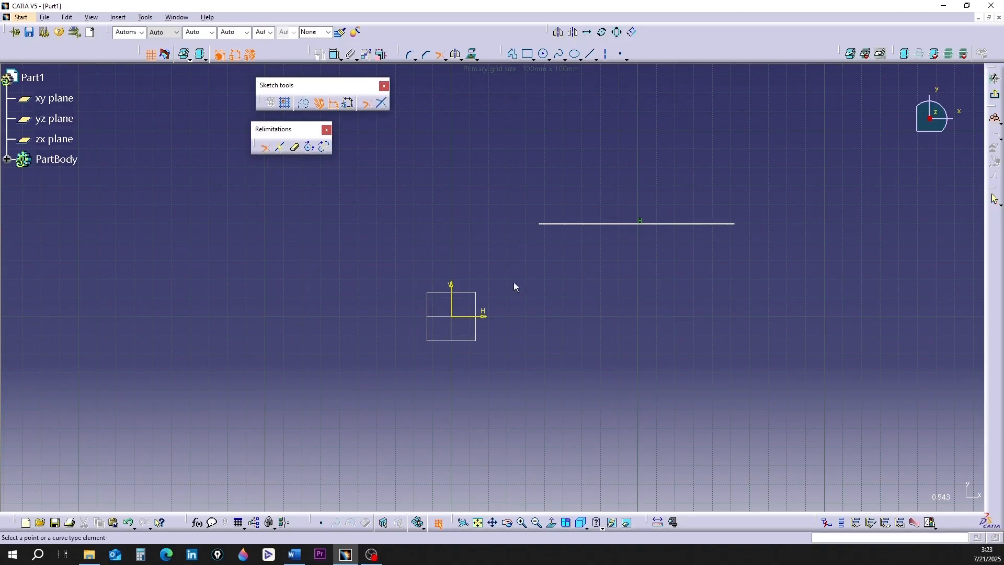
pyautogui.click(618, 223)
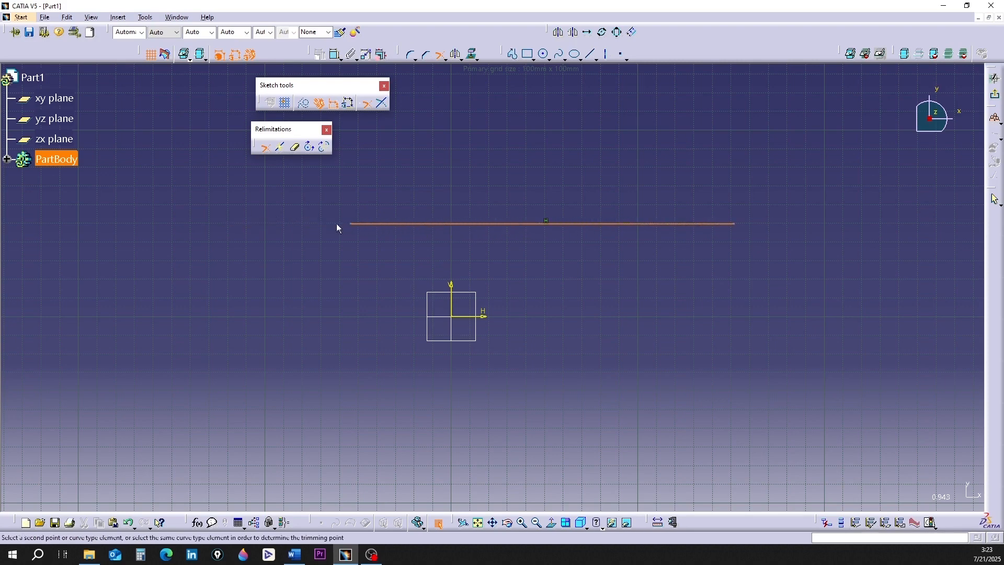
pyautogui.click(413, 223)
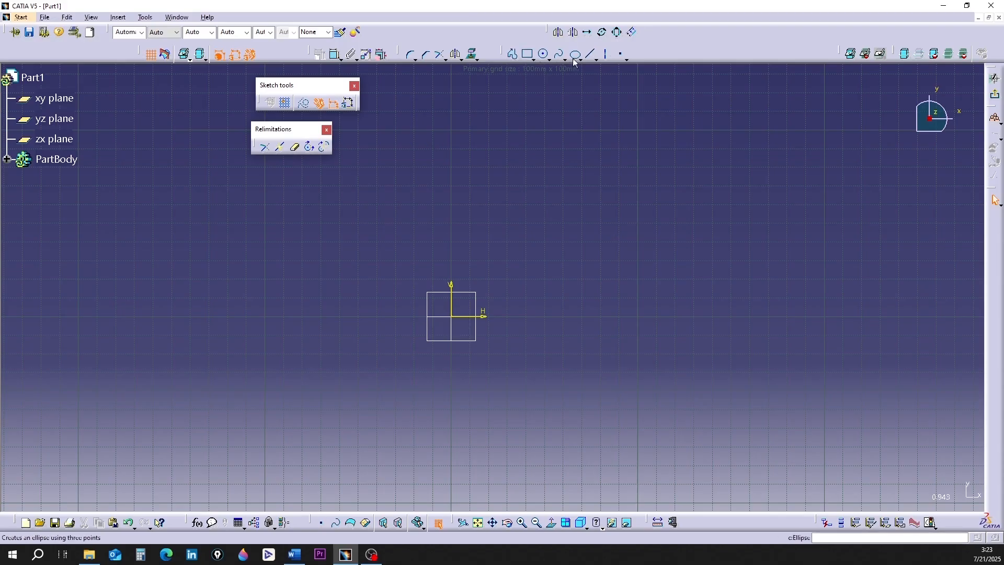
# - Sketch a horizontal line about 100 mm long, starting at about H 24.68 mm, V 50.2 mm
pyautogui.click(591, 56)
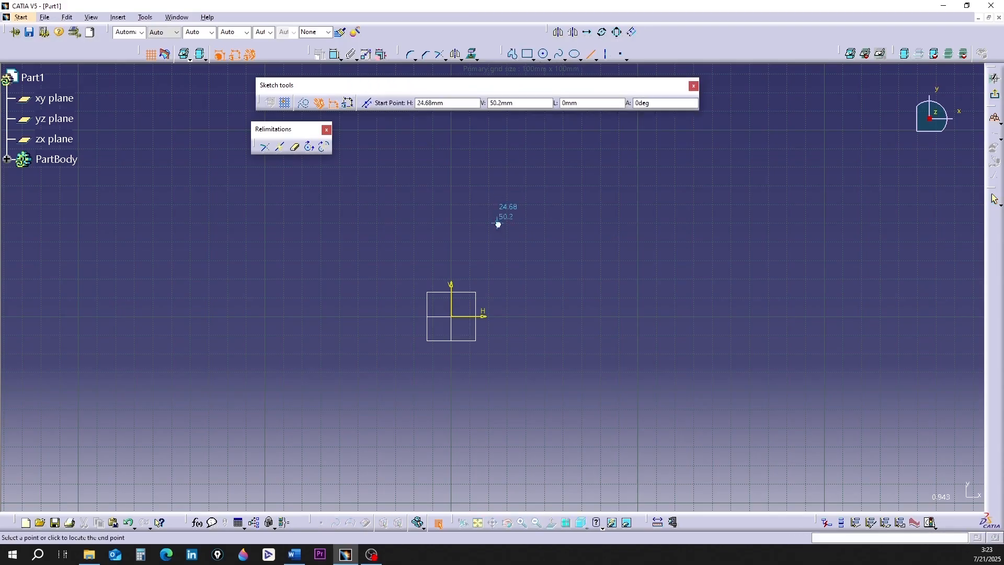
pyautogui.click(497, 223)
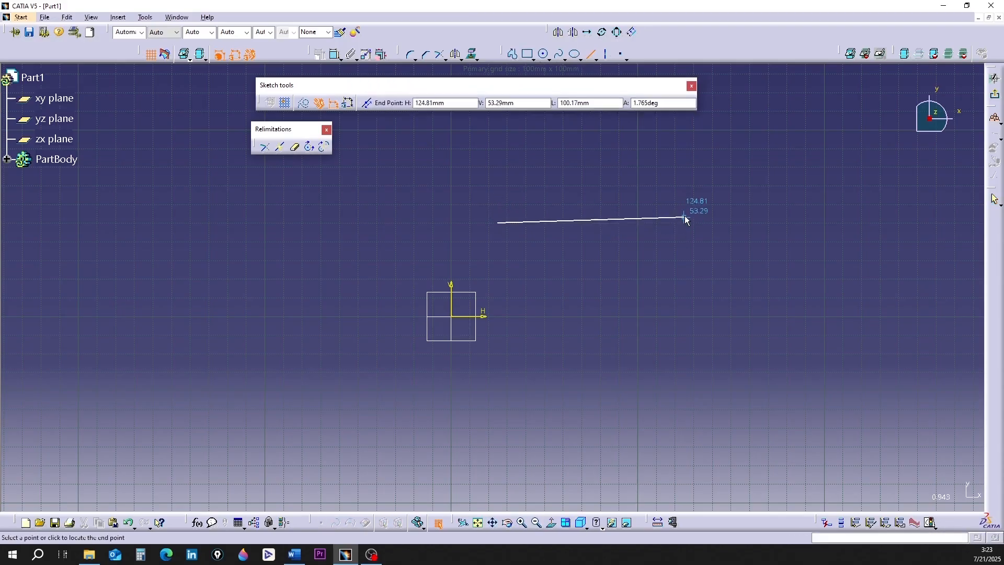
pyautogui.click(689, 223)
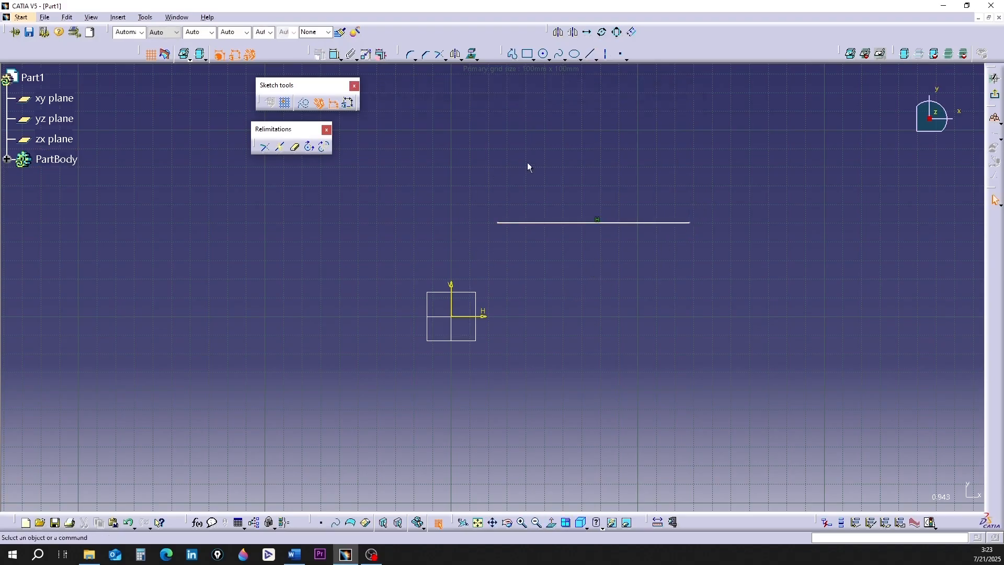
# - Break the horizontal line near its left end, and select each of the two segments in turn to check the split
pyautogui.click(279, 152)
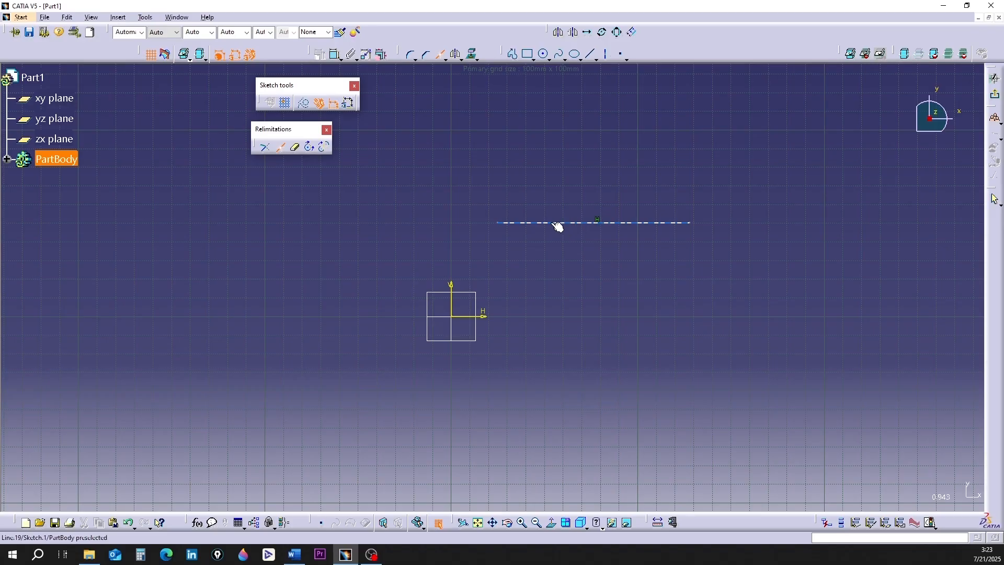
pyautogui.click(639, 224)
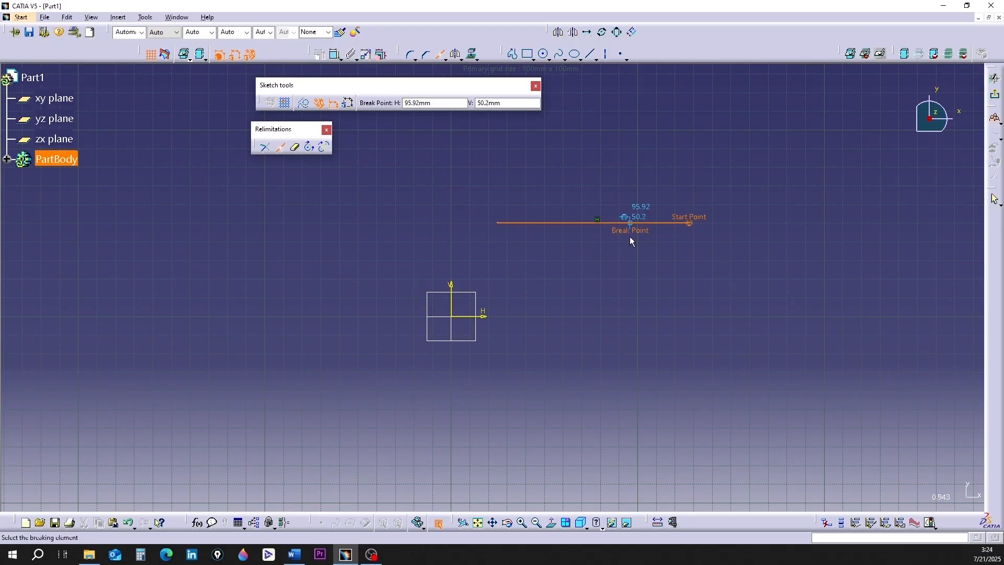
pyautogui.click(543, 225)
pyautogui.click(535, 326)
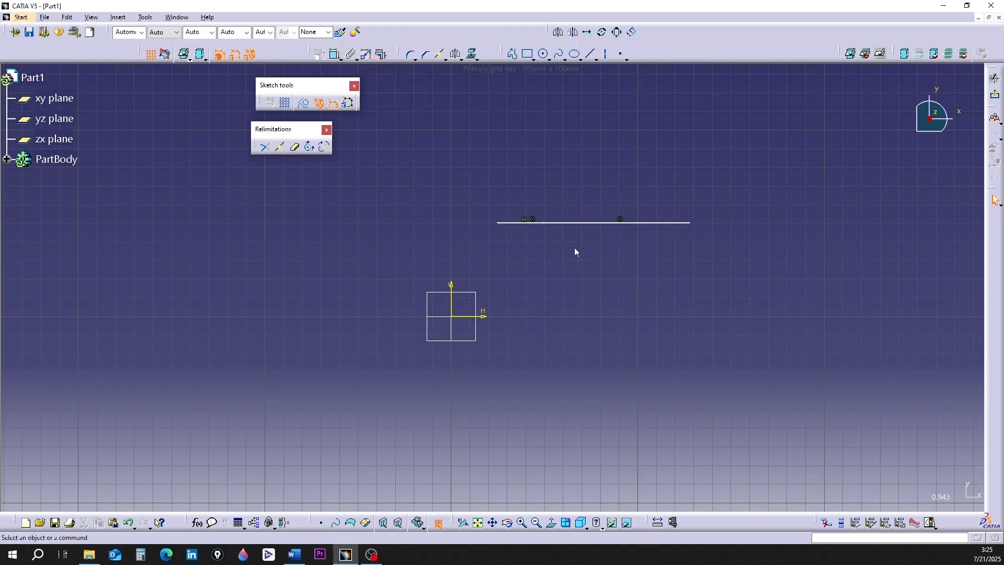
pyautogui.click(596, 224)
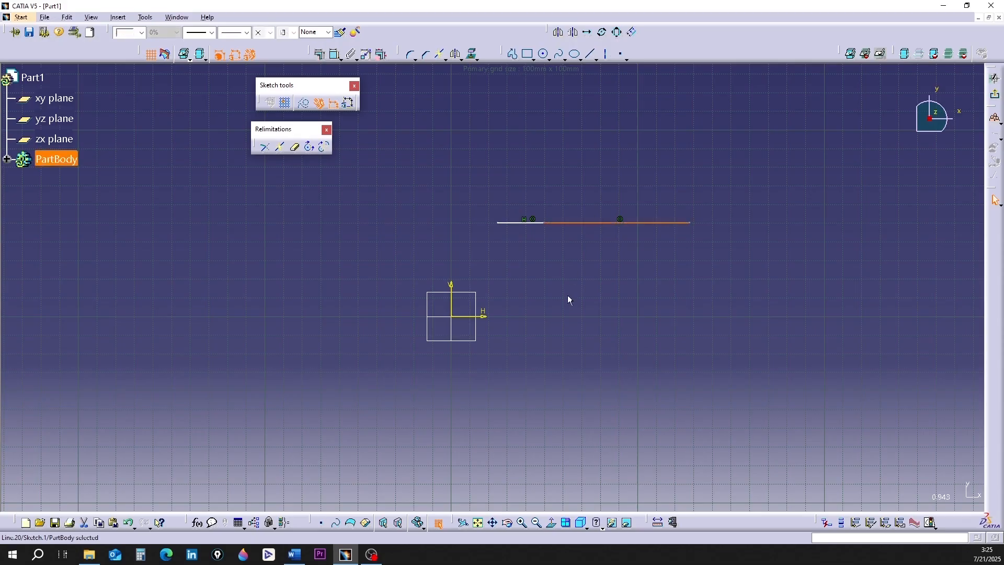
pyautogui.click(566, 296)
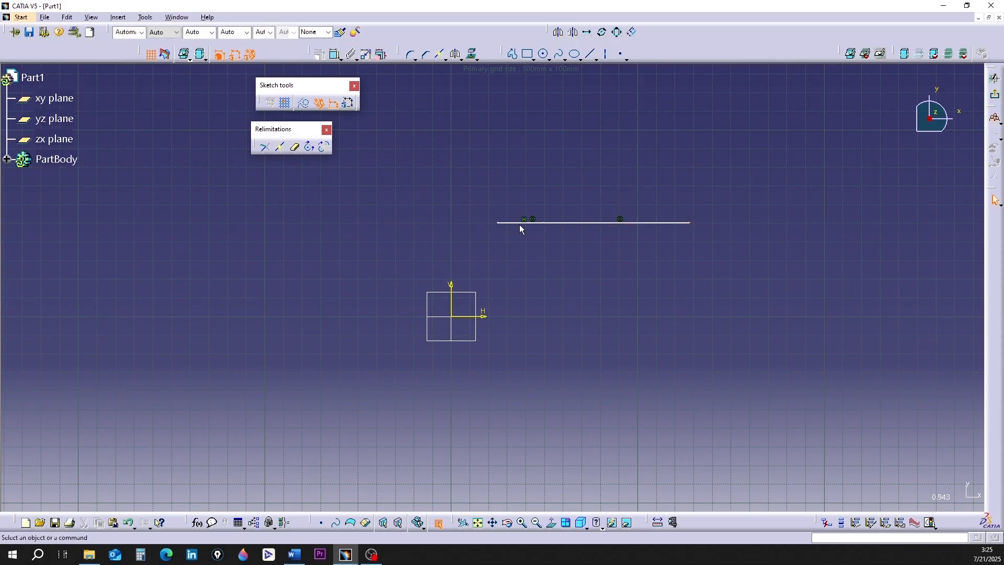
pyautogui.click(520, 223)
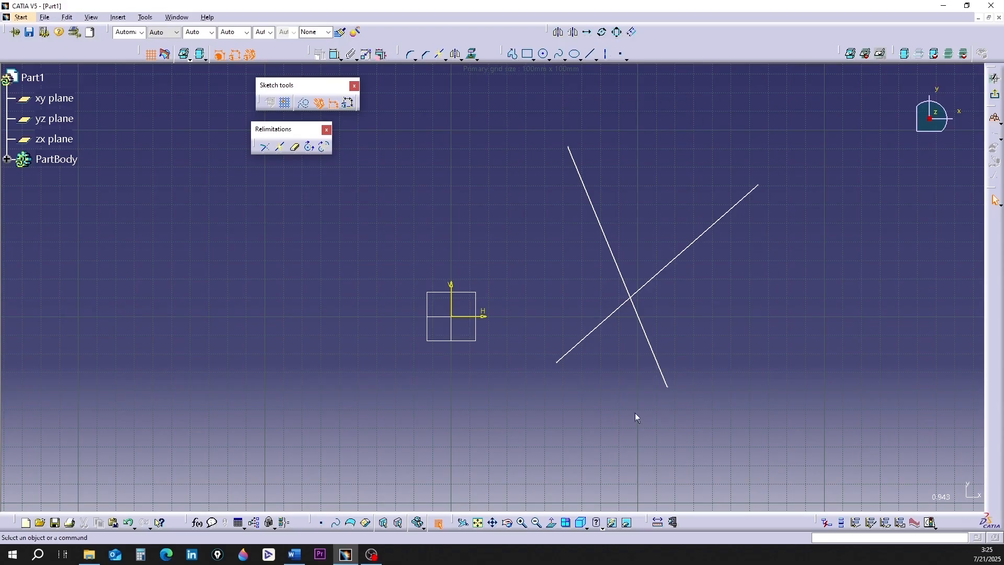
# - Break the steep line at its intersection with the other diagonal line
pyautogui.click(283, 149)
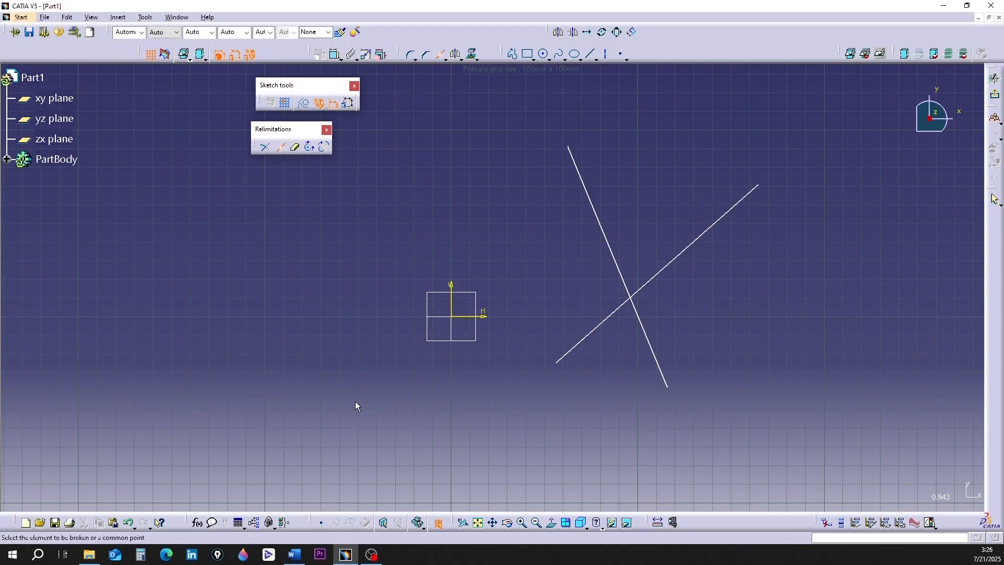
pyautogui.click(624, 274)
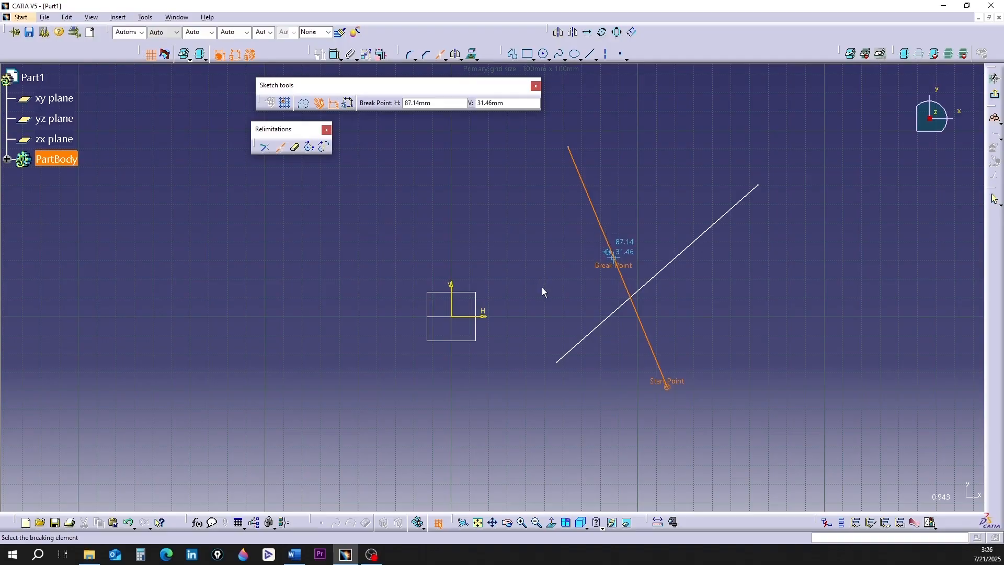
pyautogui.click(689, 247)
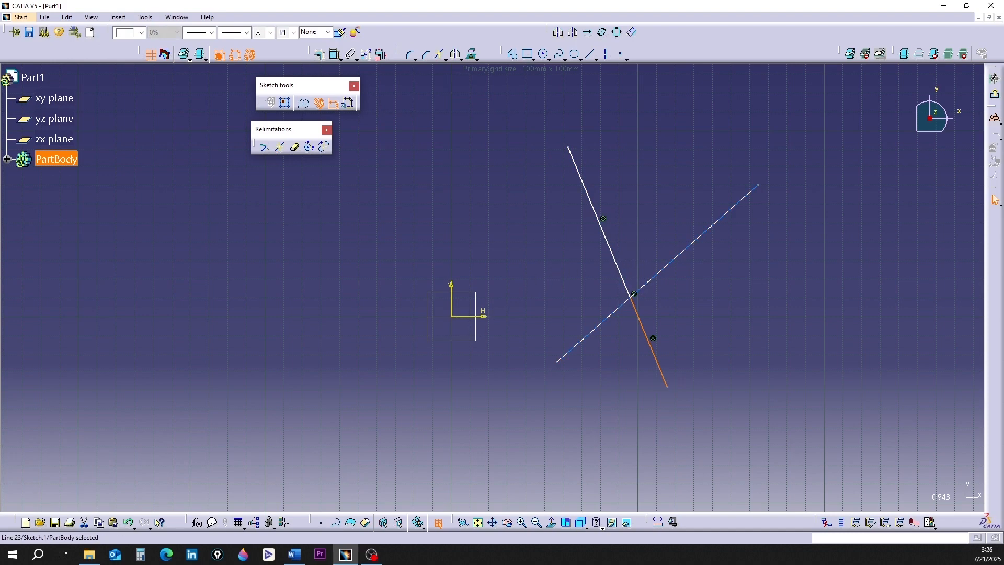
# - Check the split by selecting the broken line's segment and the uncut diagonal line, and delete the crossing lines
pyautogui.click(575, 288)
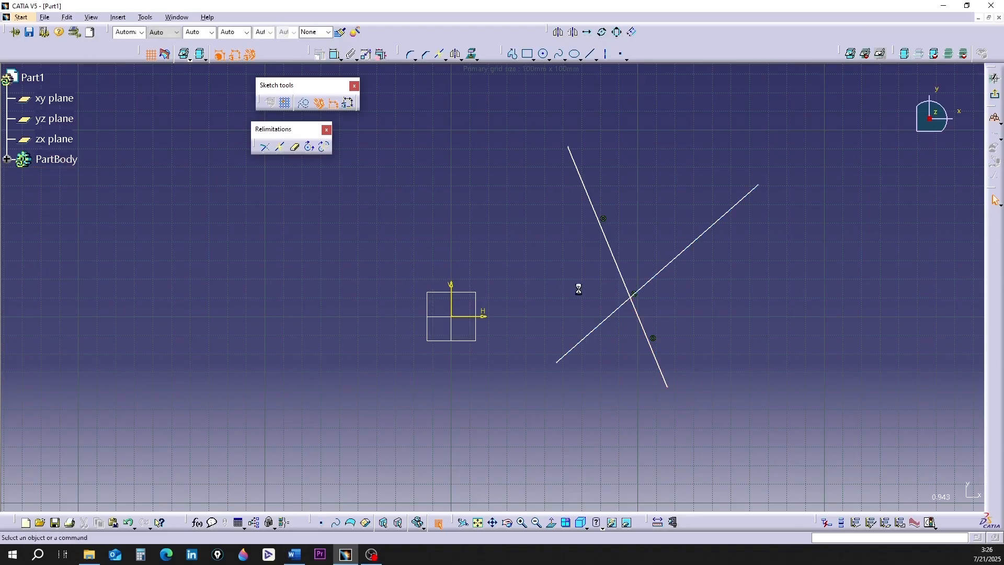
pyautogui.click(624, 278)
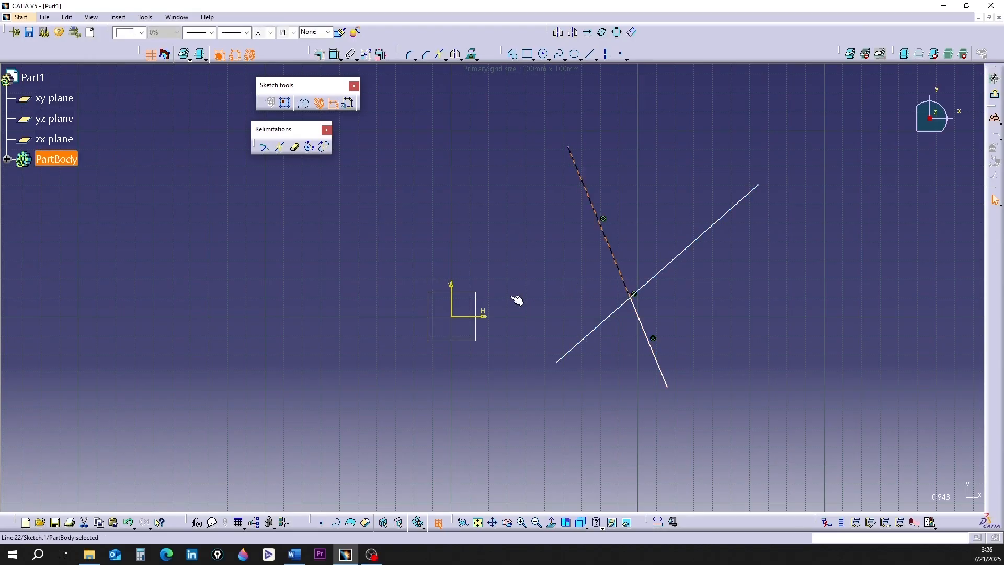
pyautogui.click(500, 260)
pyautogui.click(581, 344)
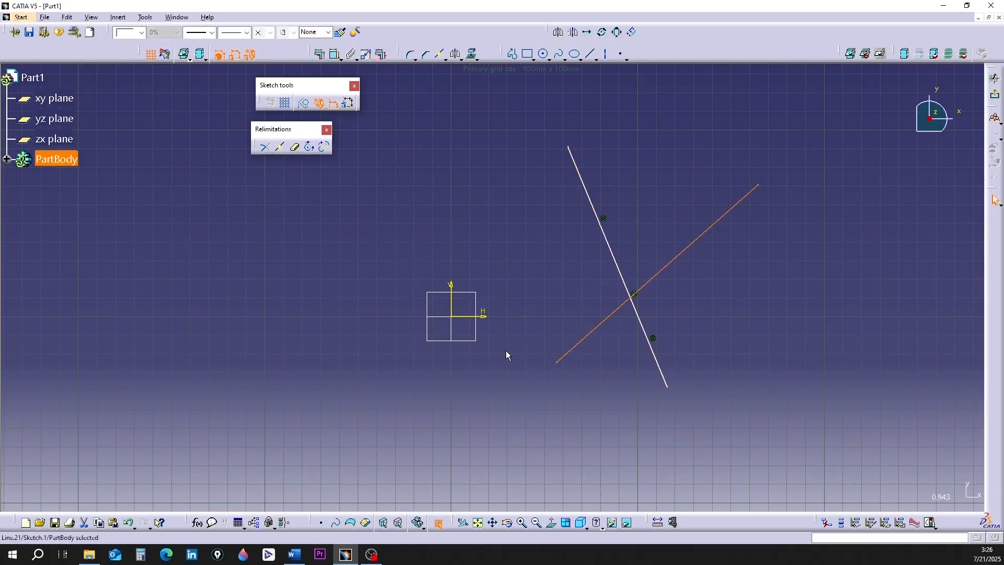
pyautogui.press('Delete')
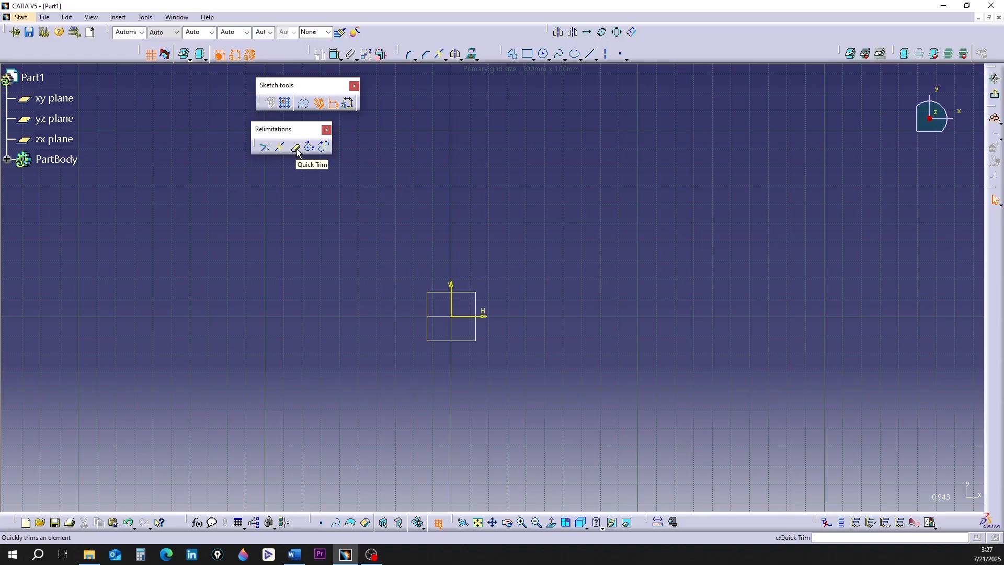
pyautogui.hotkey('ctrl', 'z')
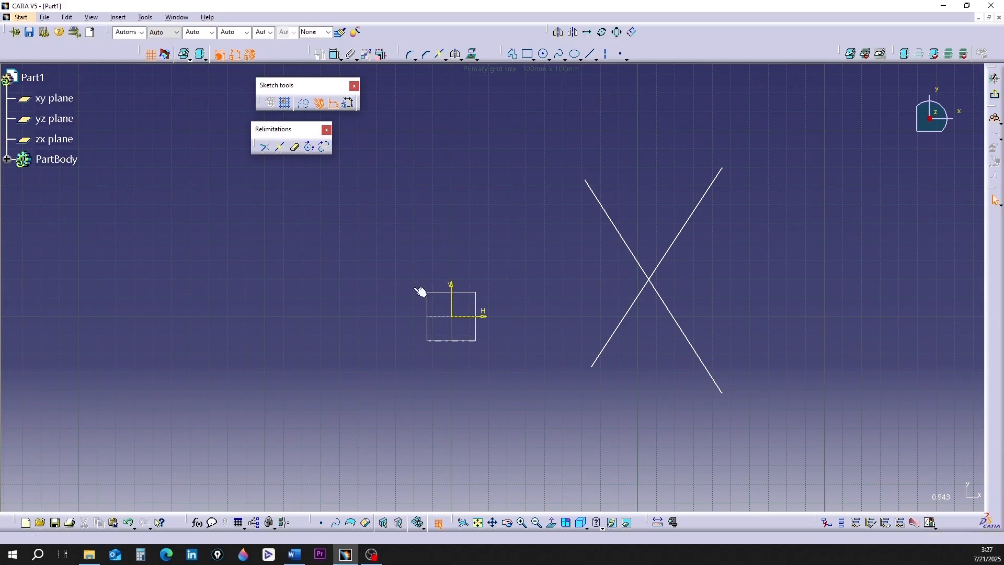
# - Remove the lower-left arm of the crossing lines and the rectangle's top edge with Quick Trim
pyautogui.click(294, 149)
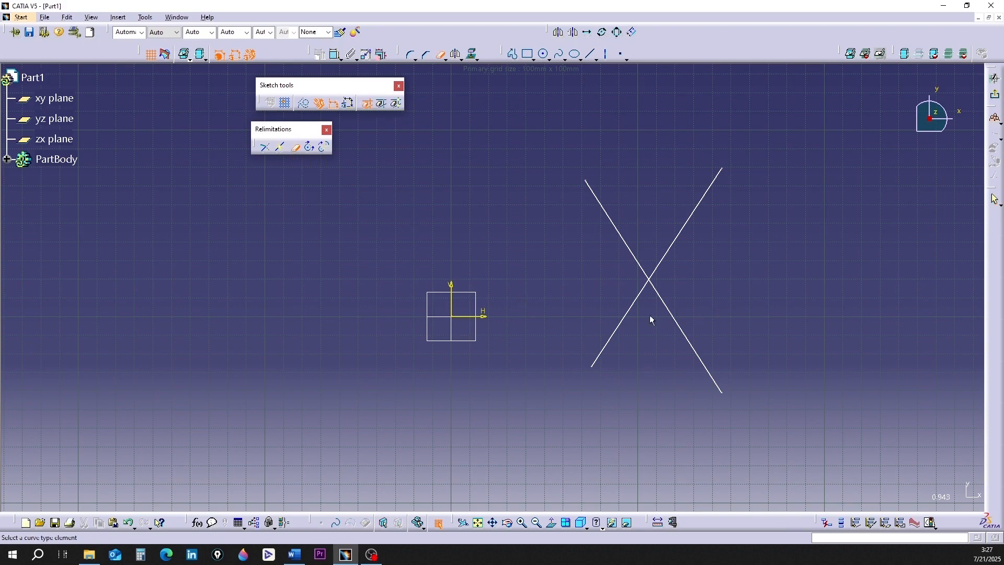
pyautogui.click(633, 320)
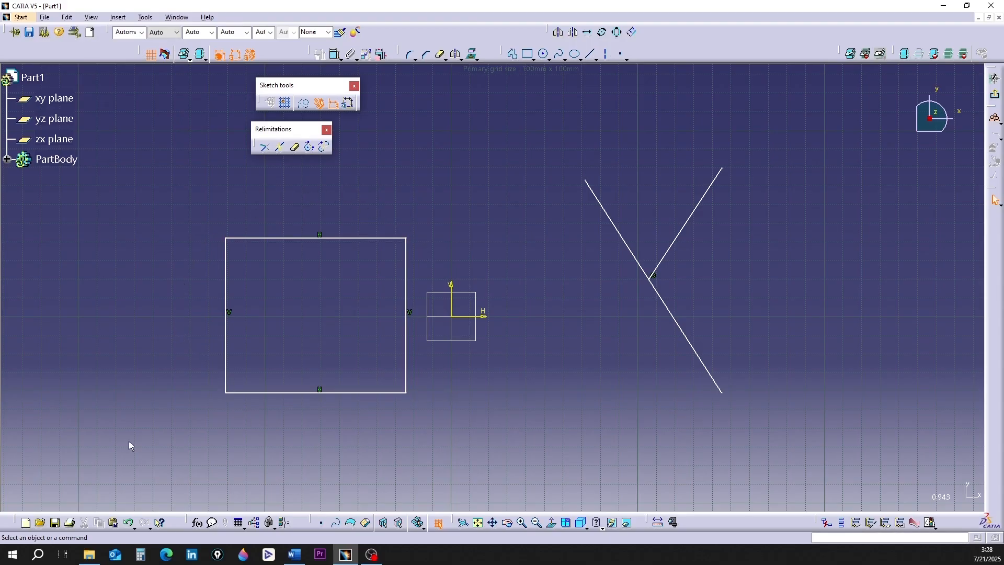
pyautogui.click(294, 148)
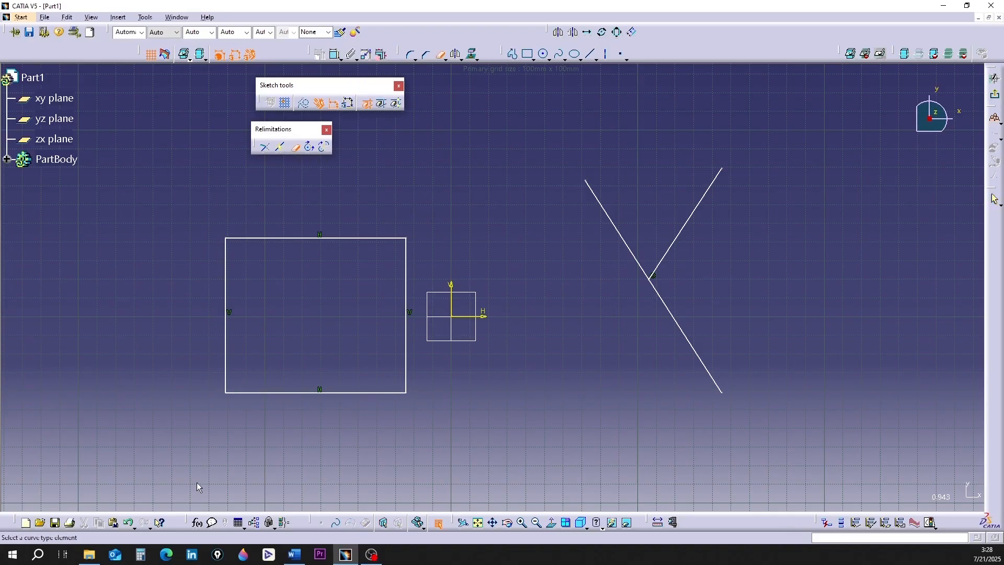
pyautogui.click(307, 239)
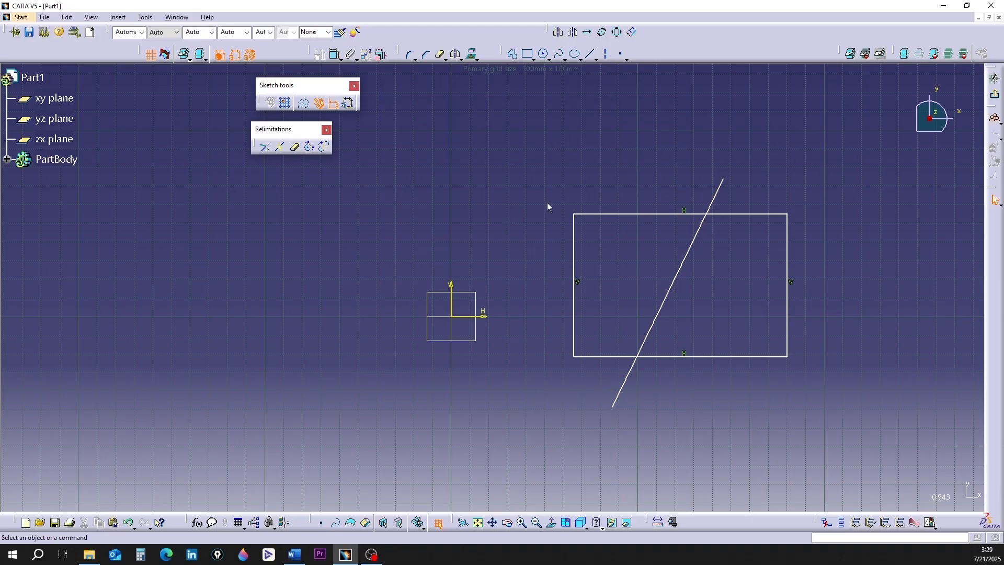
# - Remove the slanted line's overhang below the rectangle with Quick Trim
pyautogui.click(296, 149)
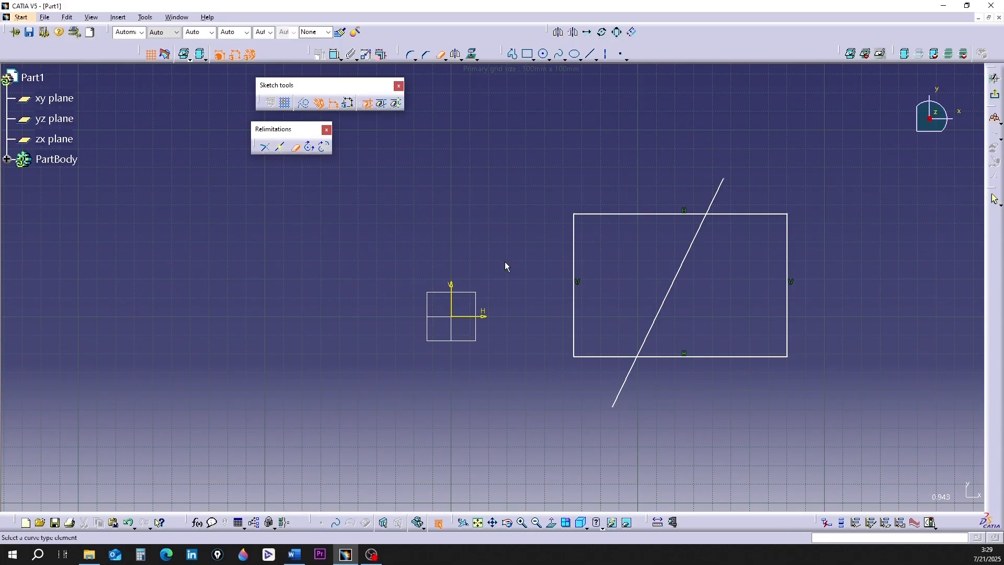
pyautogui.click(621, 388)
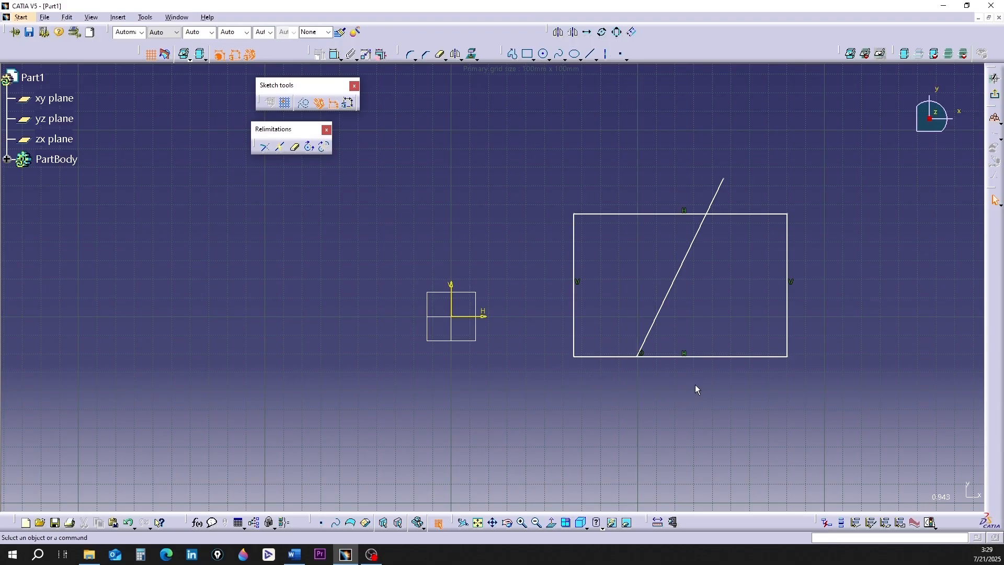
# - Keep only the slanted line's part above the rectangle using Quick Trim's Break And Rubber Out option, and undo the trims on that line
pyautogui.click(296, 149)
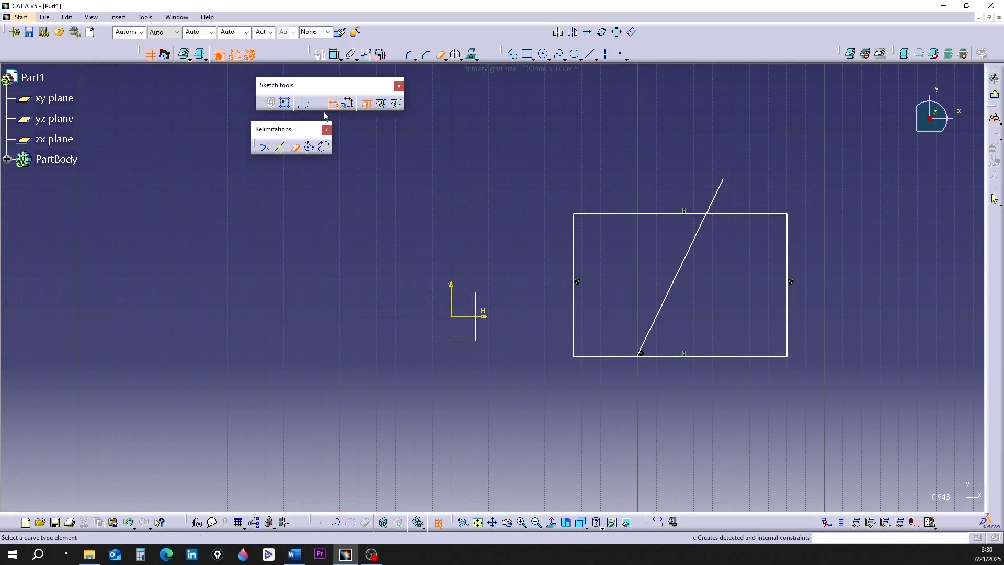
pyautogui.click(382, 104)
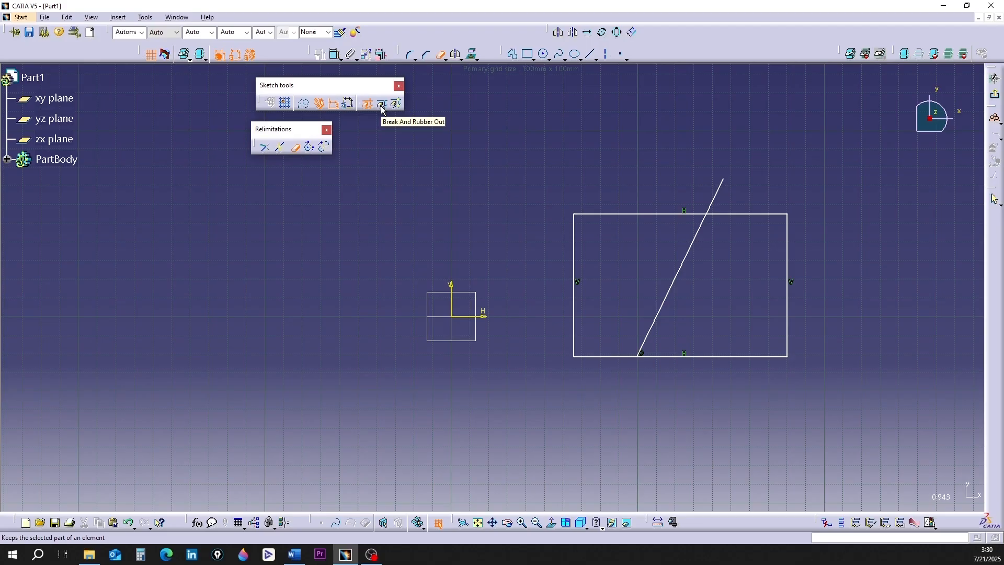
pyautogui.click(382, 105)
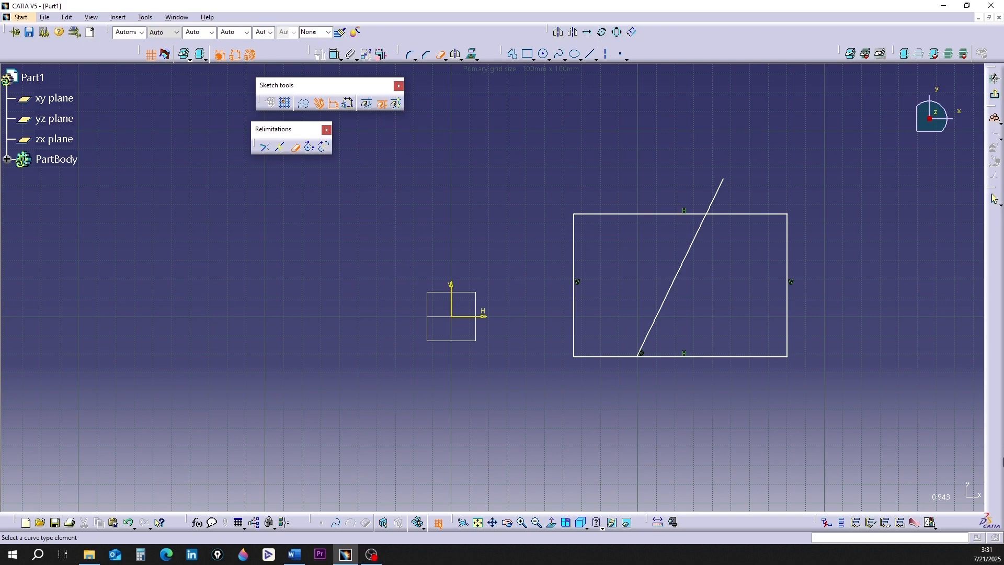
pyautogui.click(719, 203)
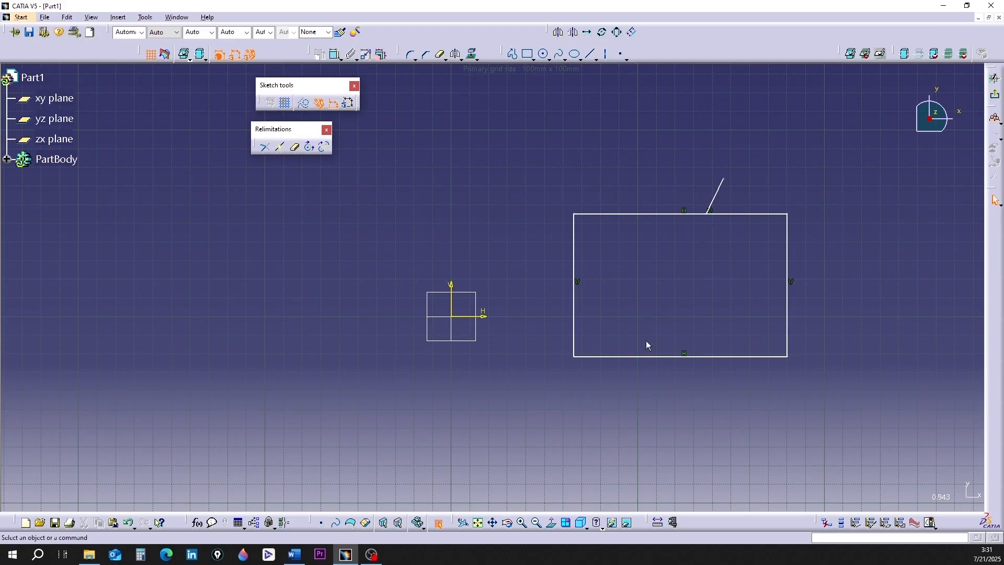
pyautogui.hotkey('ctrl', 'z')
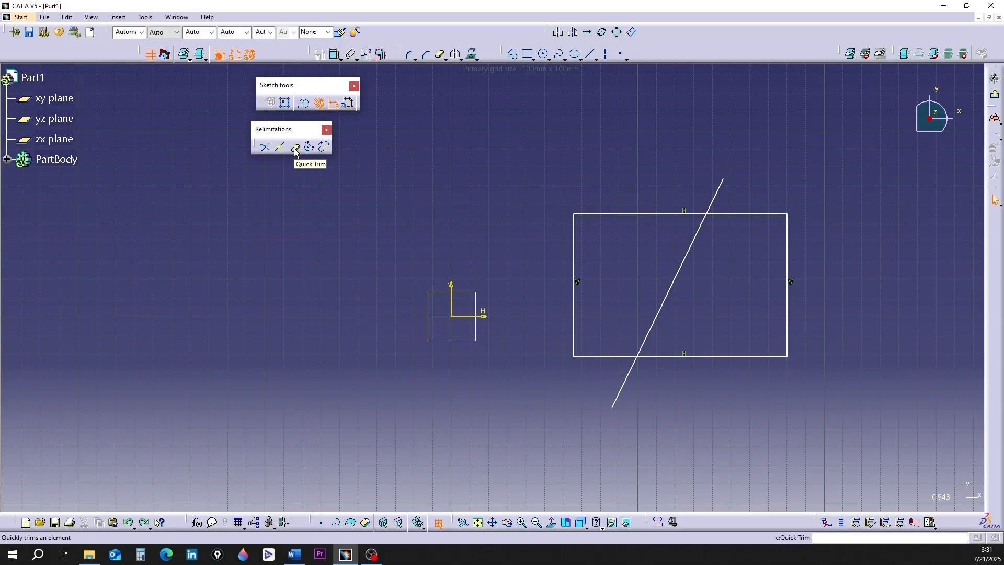
# - Keep only the slanted line's part inside the rectangle with Break And Rubber Out, and undo that trim
pyautogui.click(296, 148)
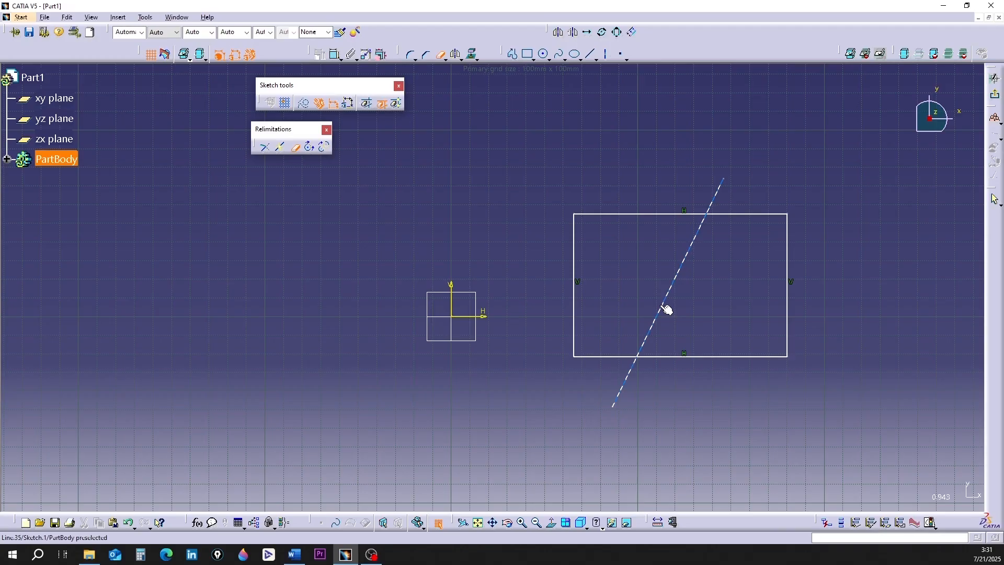
pyautogui.click(667, 310)
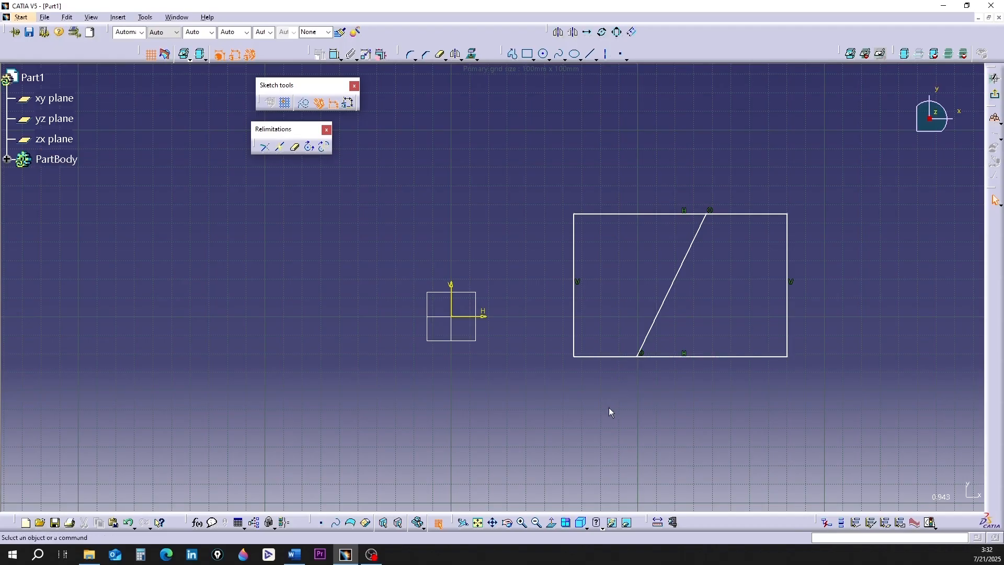
pyautogui.hotkey('ctrl', 'z')
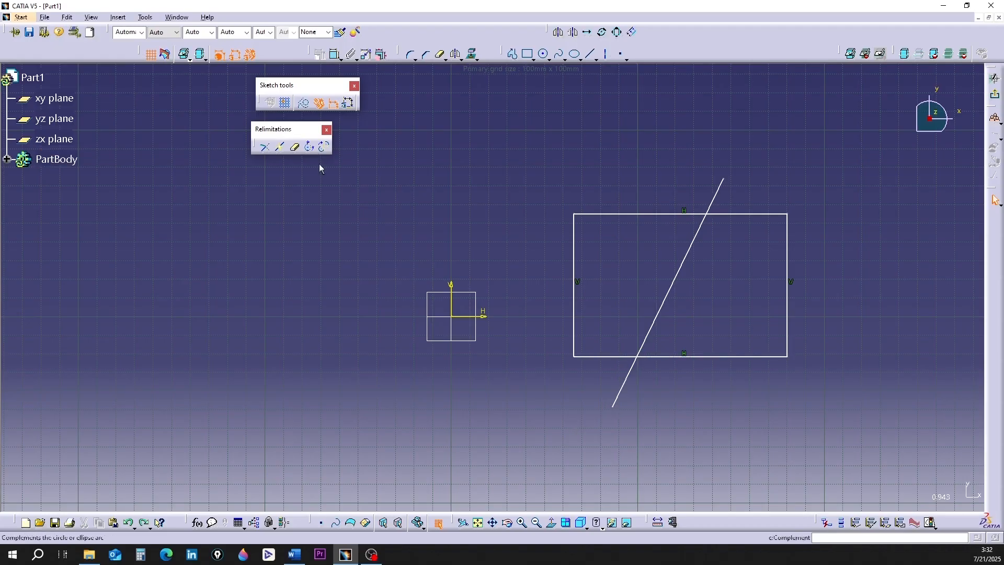
# - Split the slanted line where it crosses the rectangle using Quick Trim's Break And Keep option, picking its part inside the rectangle
pyautogui.click(296, 149)
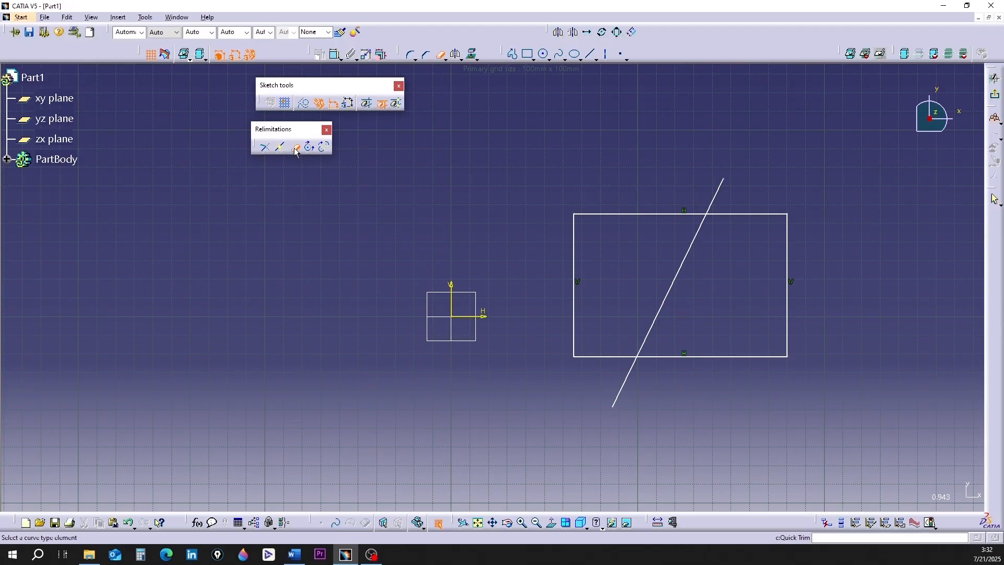
pyautogui.click(396, 106)
pyautogui.click(665, 303)
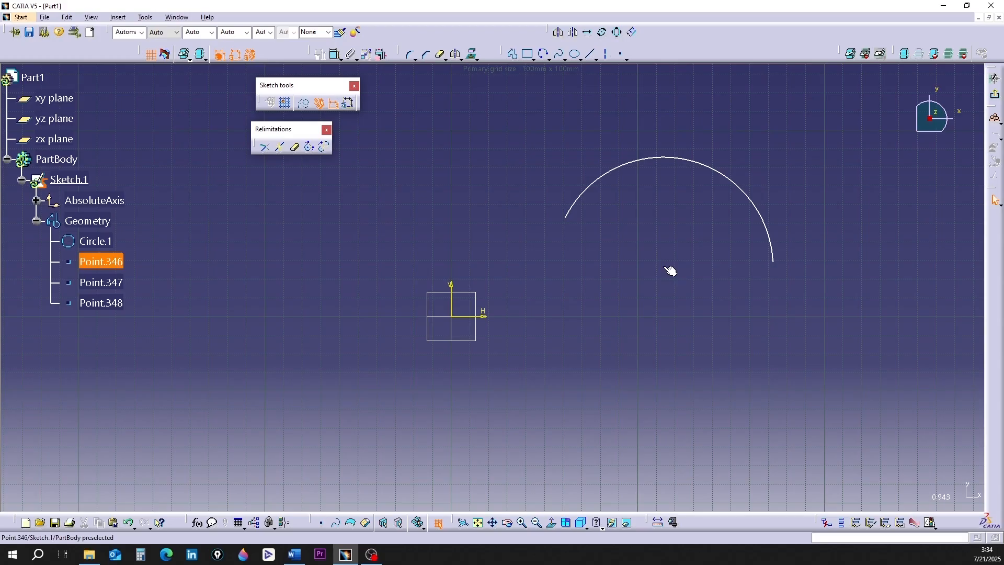
# - Highlight the arc's two endpoints one after the other from the sketch geometry, and clear the selection
pyautogui.click(106, 305)
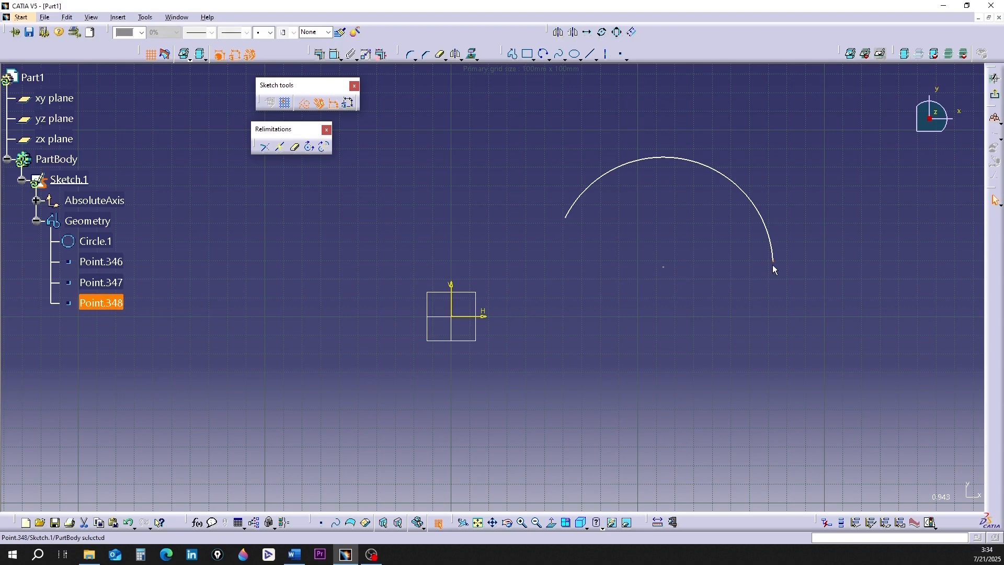
pyautogui.click(101, 283)
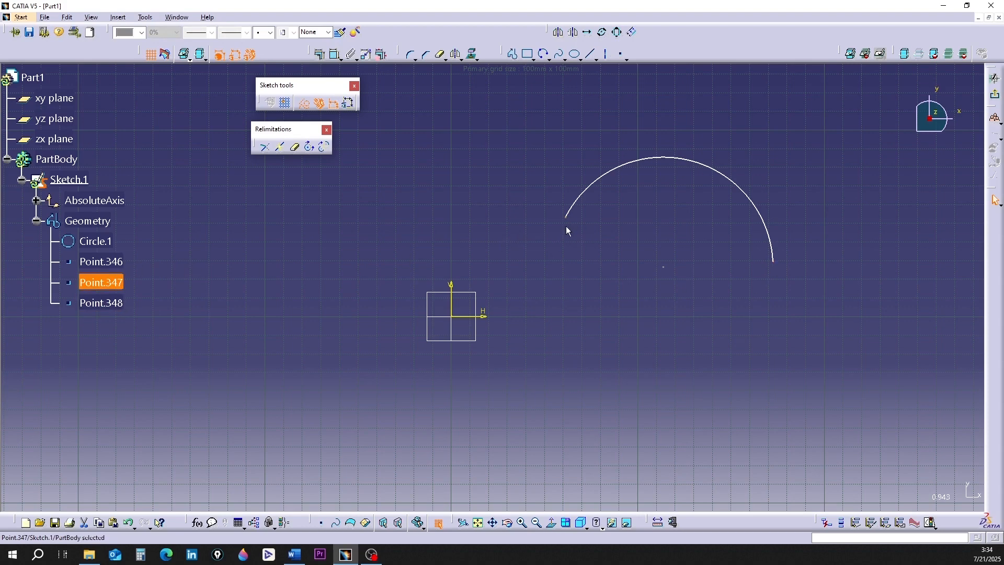
pyautogui.click(219, 313)
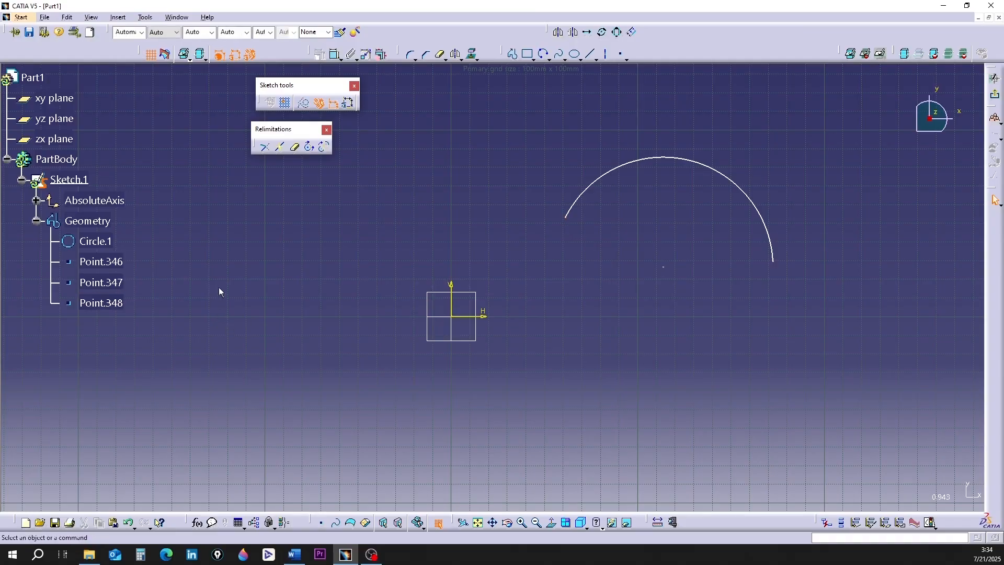
# - Close the arc into a full circle with the Close Arc tool, and undo the closing
pyautogui.click(308, 148)
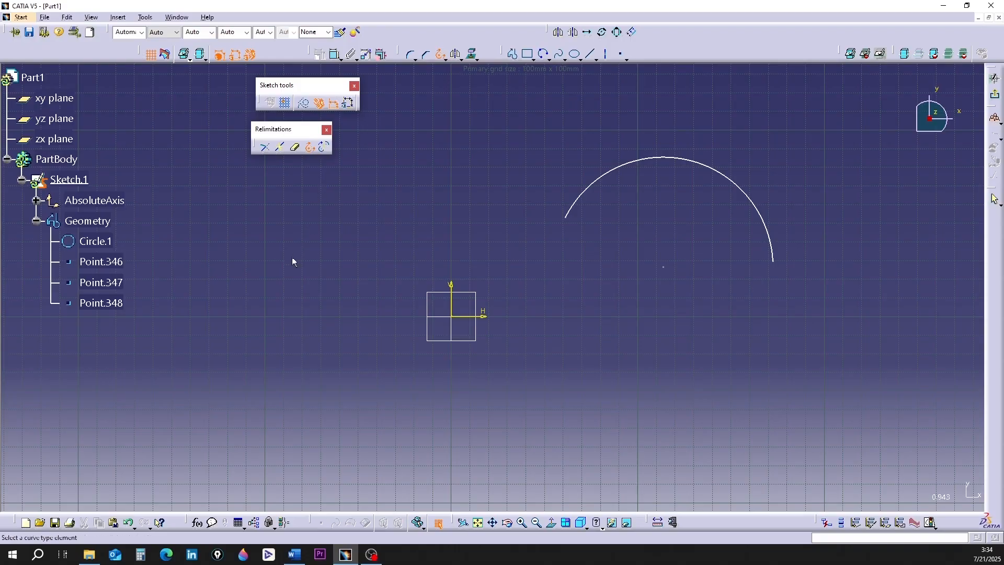
pyautogui.click(655, 157)
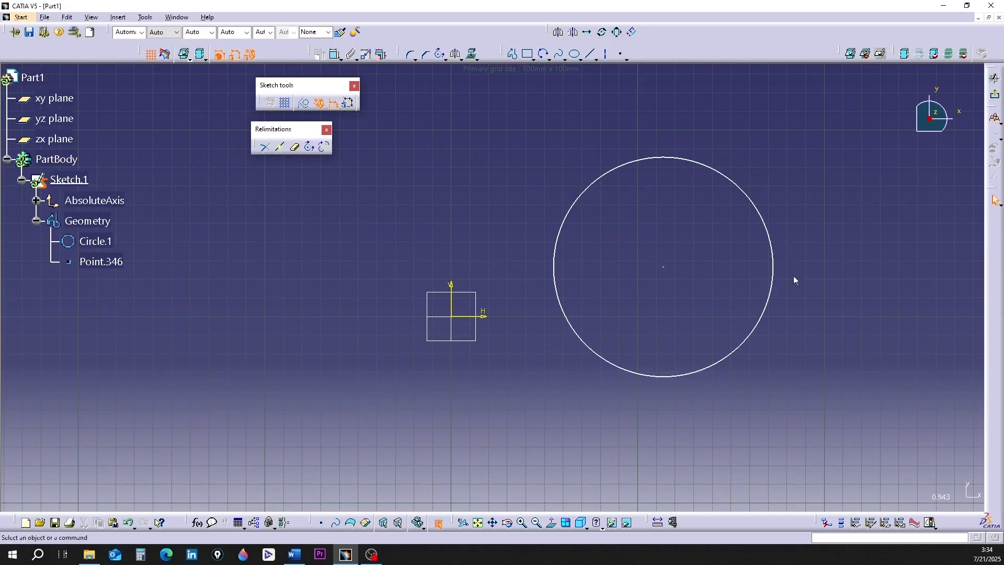
pyautogui.hotkey('ctrl', 'z')
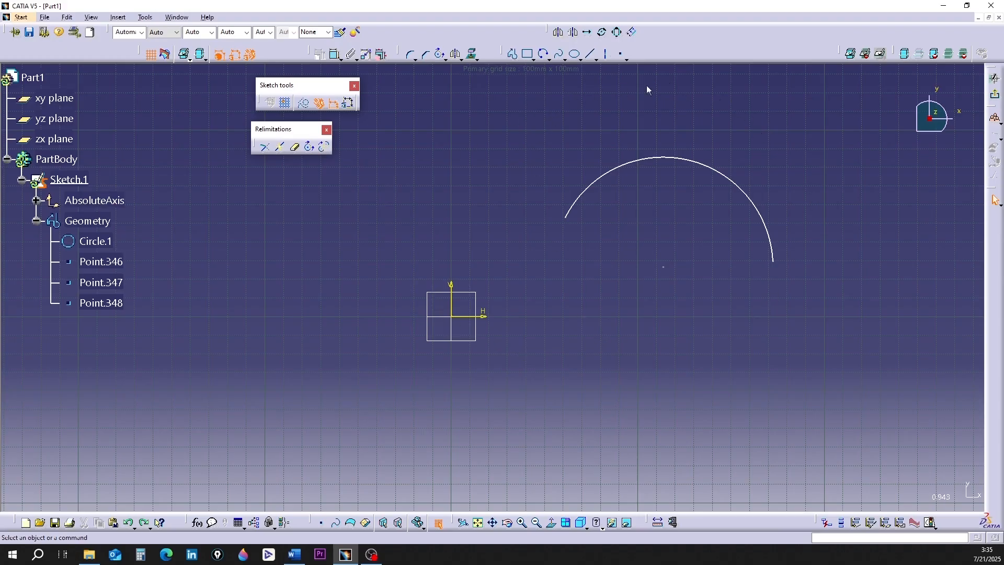
# - Replace the arc with the remaining part of its circle using the Complement tool, and switch to another window
pyautogui.click(323, 148)
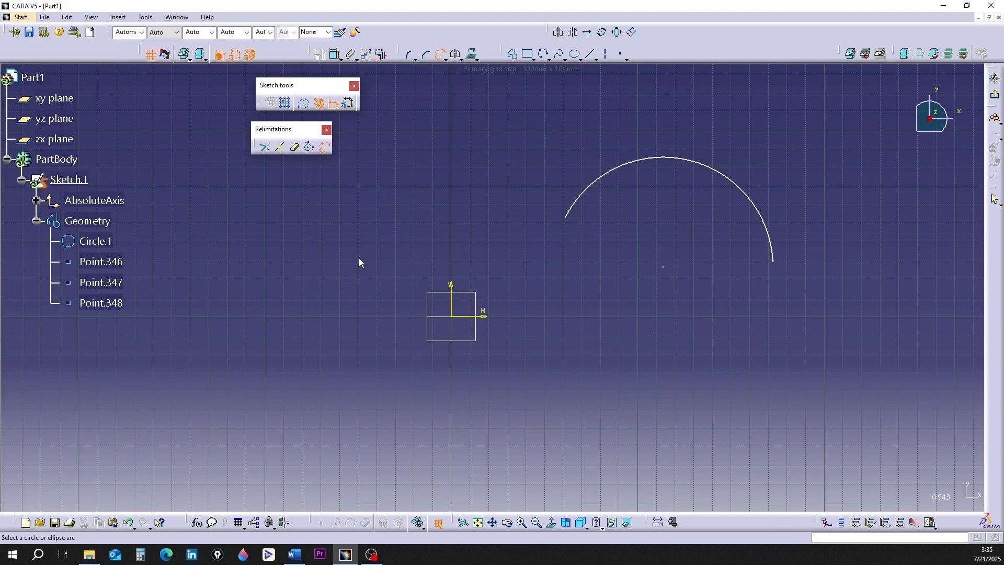
pyautogui.click(607, 180)
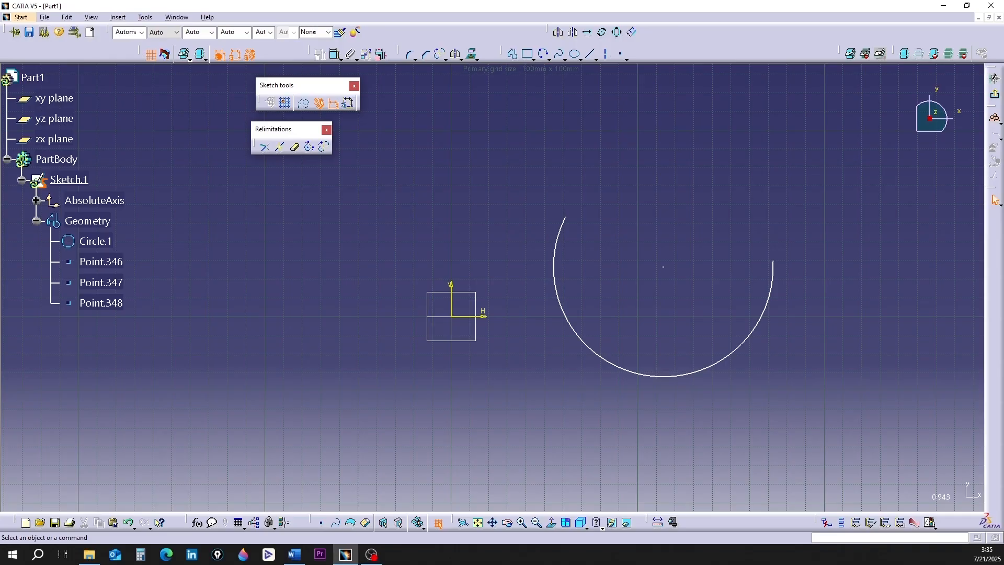
pyautogui.hotkey('alt', 'Tab')
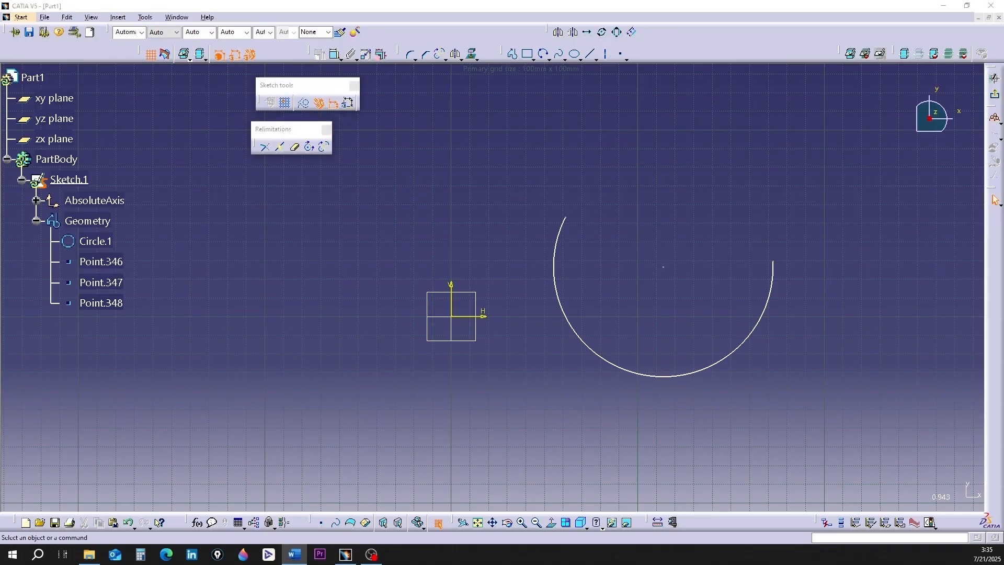